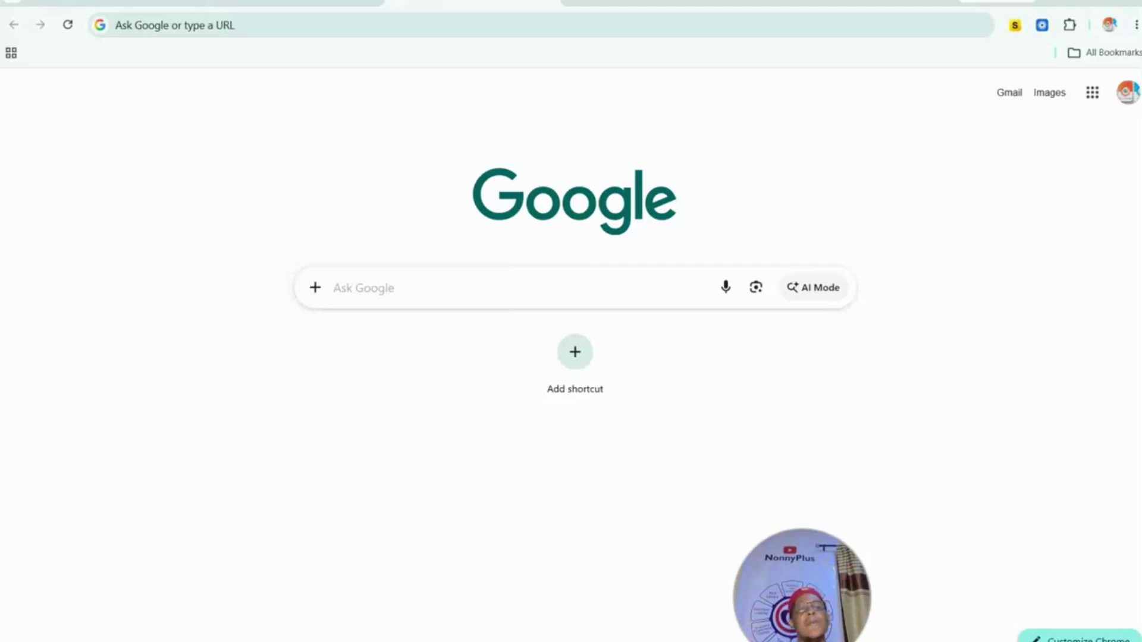
Search Google for appsheet and open the Google AppSheet homepage from the results.
left_click(219, 20)
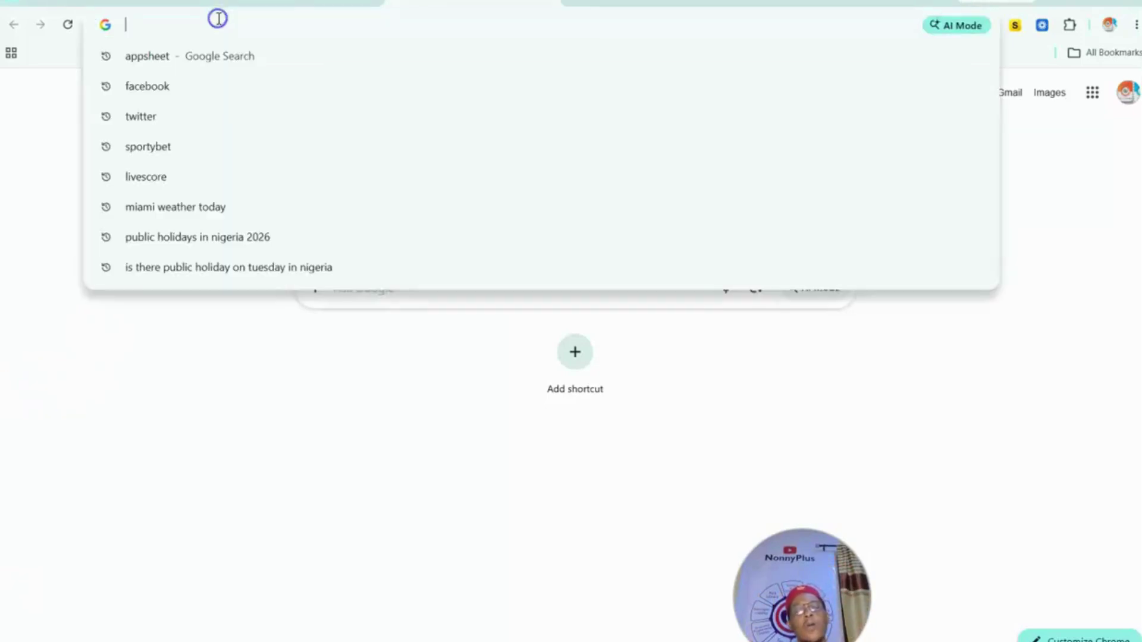
type("app")
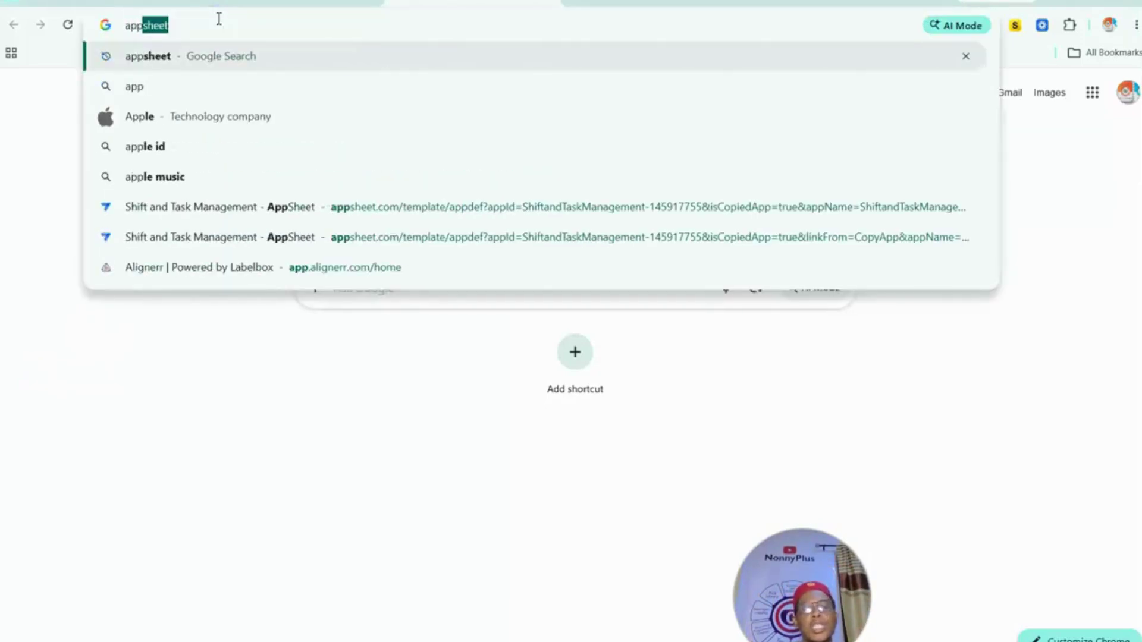
type("sheet")
key("Return")
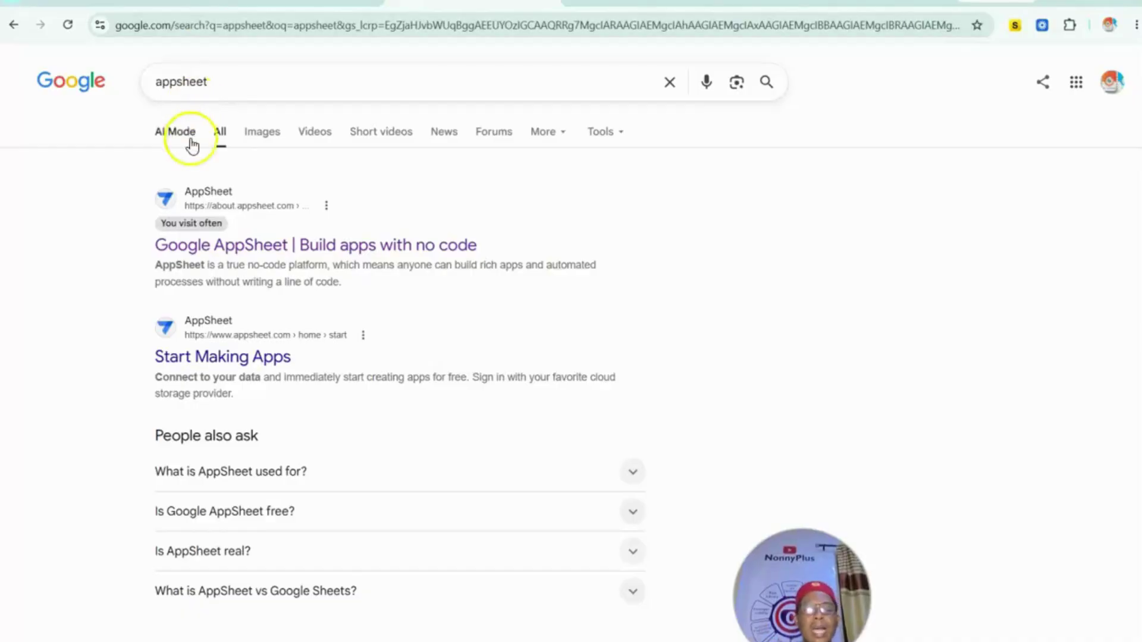
left_click(238, 248)
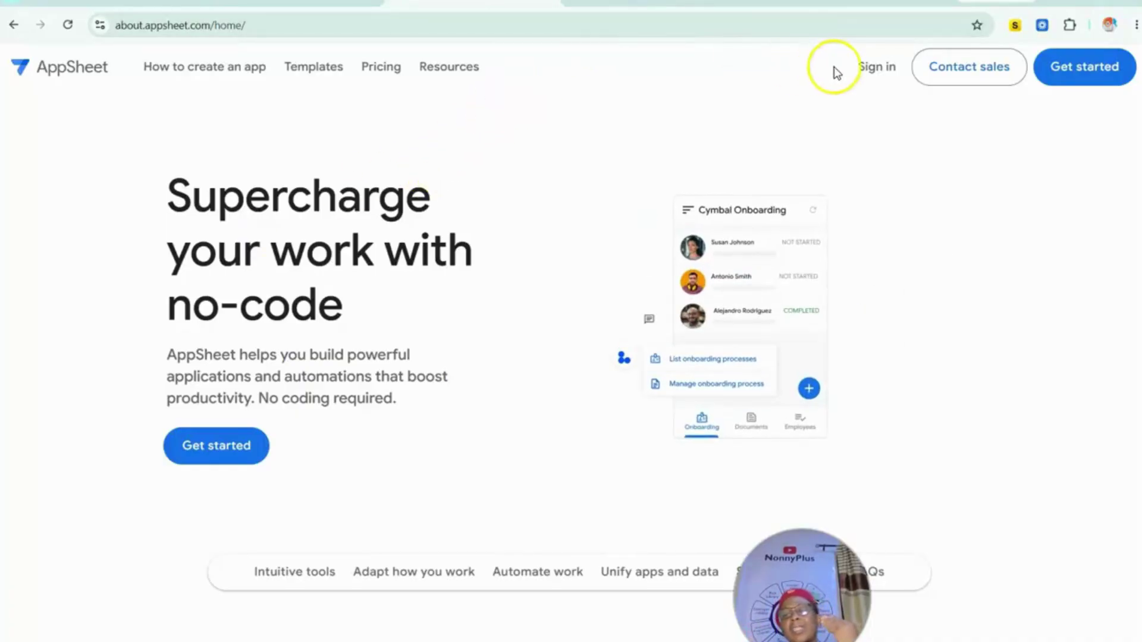
Sign in to AppSheet and start creating a new app from a template.
left_click(889, 70)
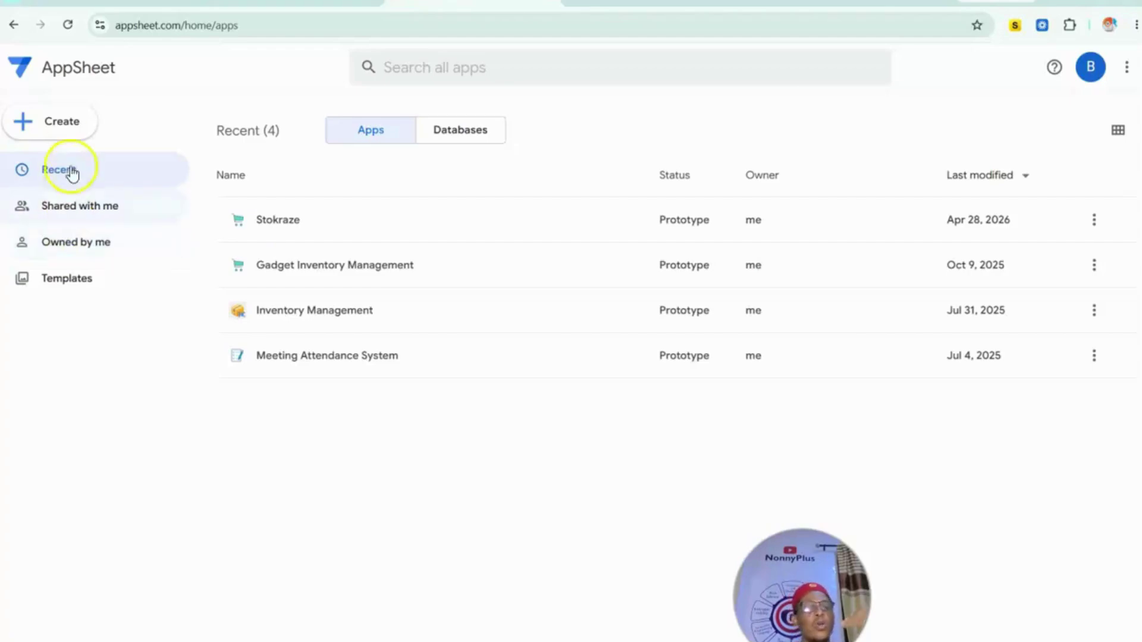
left_click(67, 131)
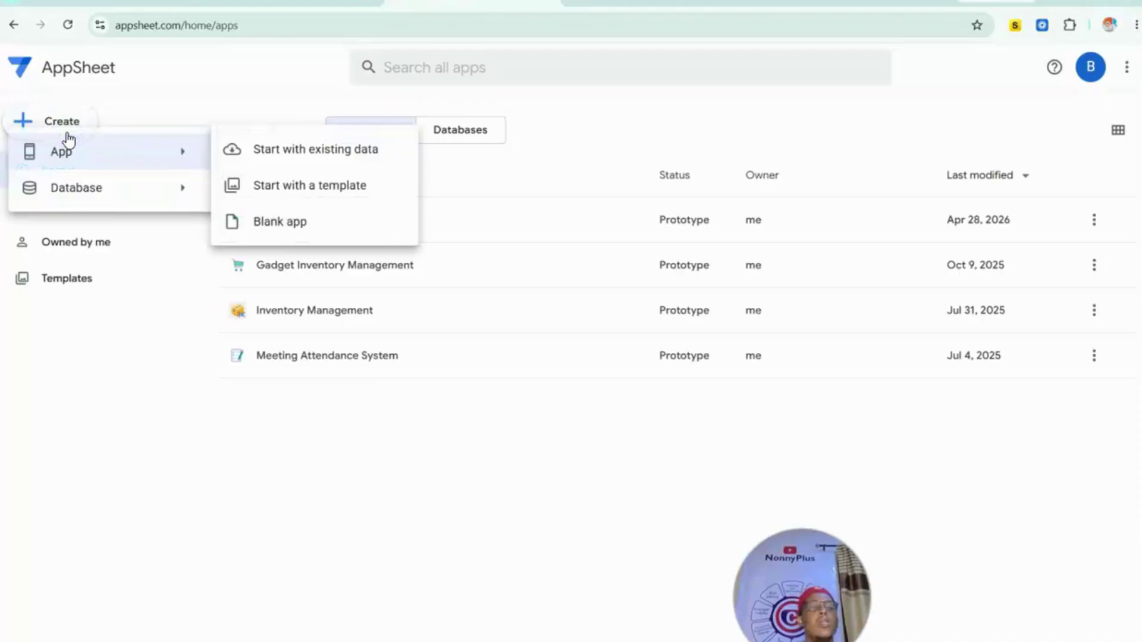
left_click(72, 153)
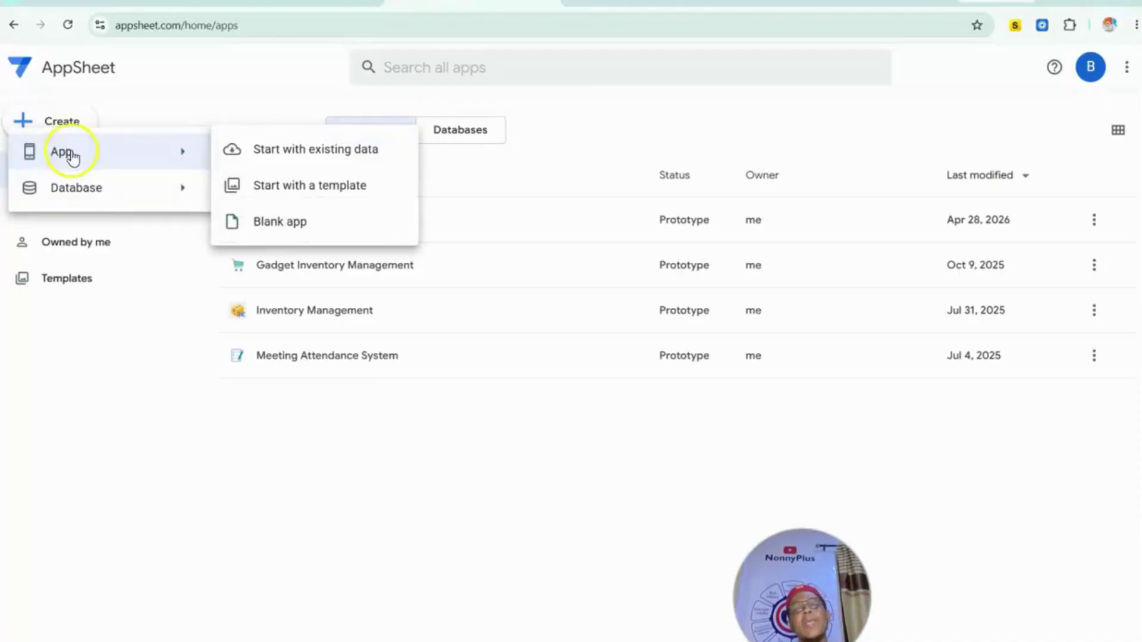
left_click(77, 192)
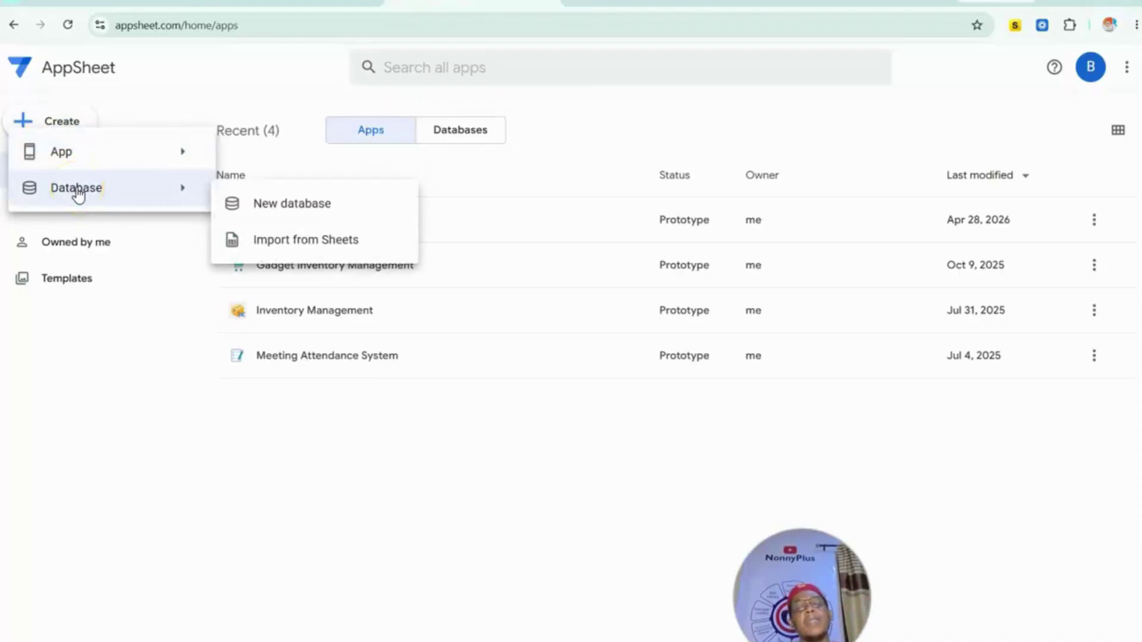
left_click(95, 156)
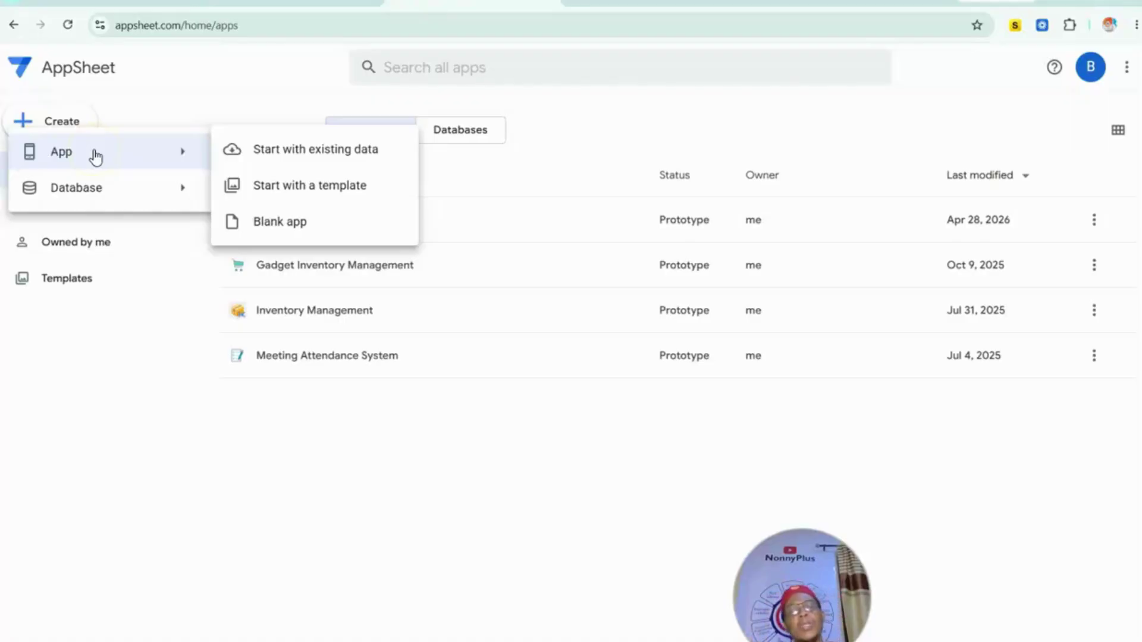
left_click(272, 157)
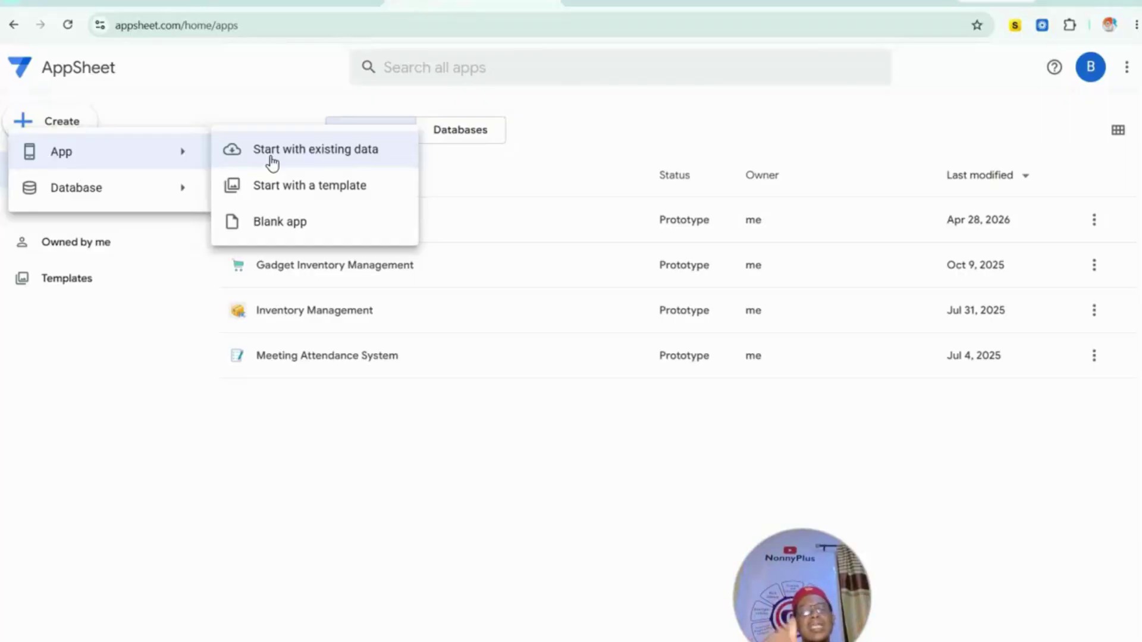
left_click(292, 185)
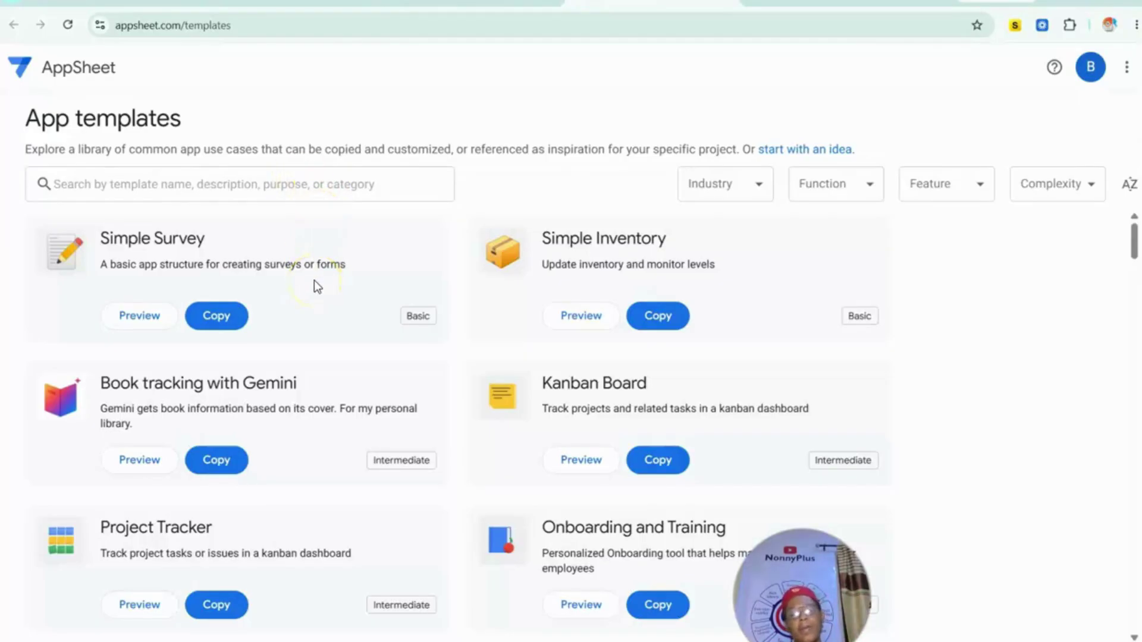
Browse the app template library and review the templates for tasks, deliveries, scheduling and visitors.
scroll(316, 284, "down", 1)
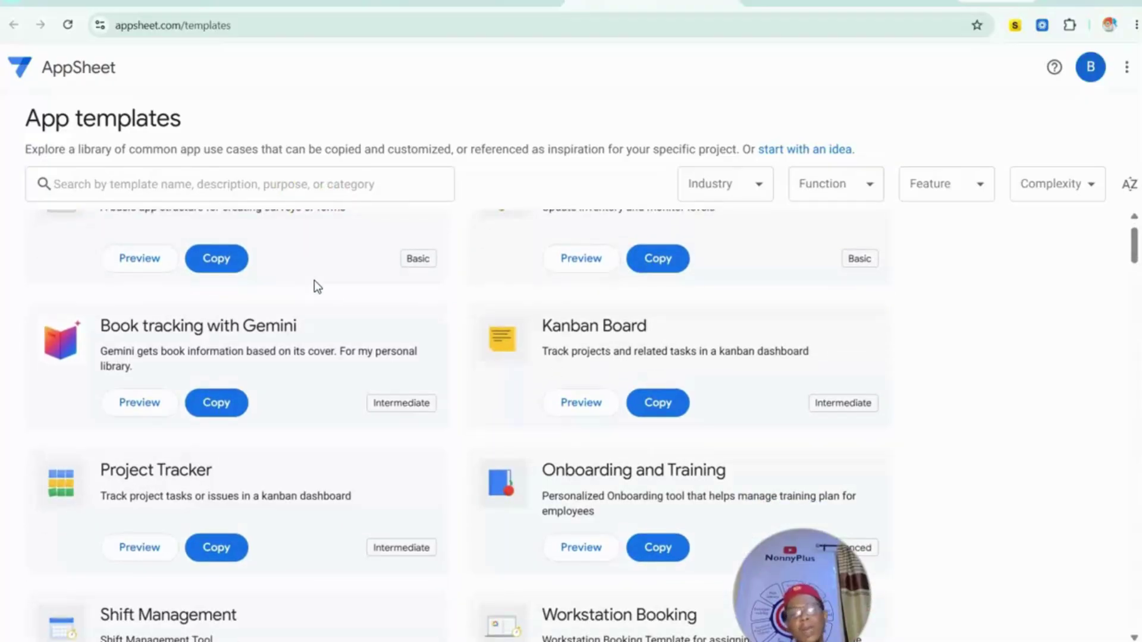
scroll(314, 284, "down", 2)
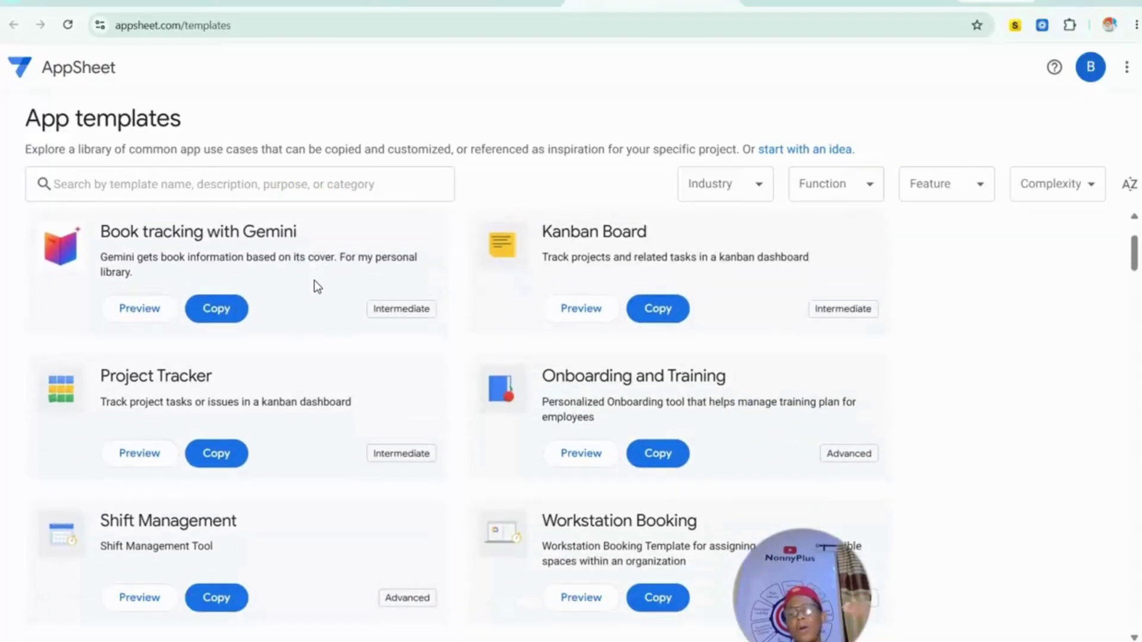
scroll(316, 286, "down", 1)
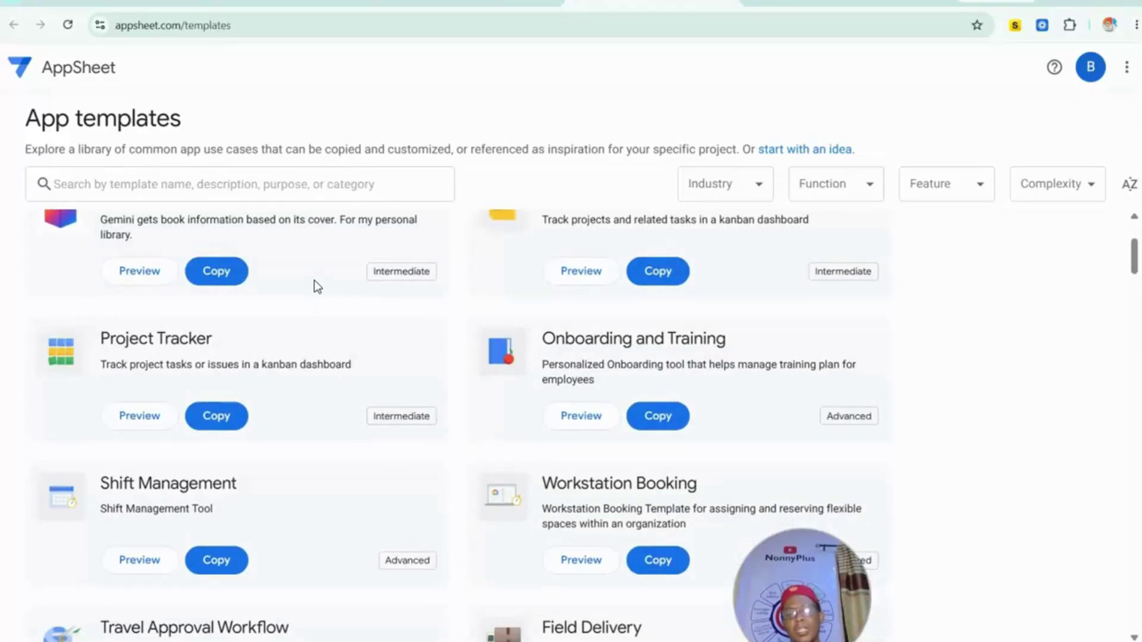
scroll(315, 284, "down", 2)
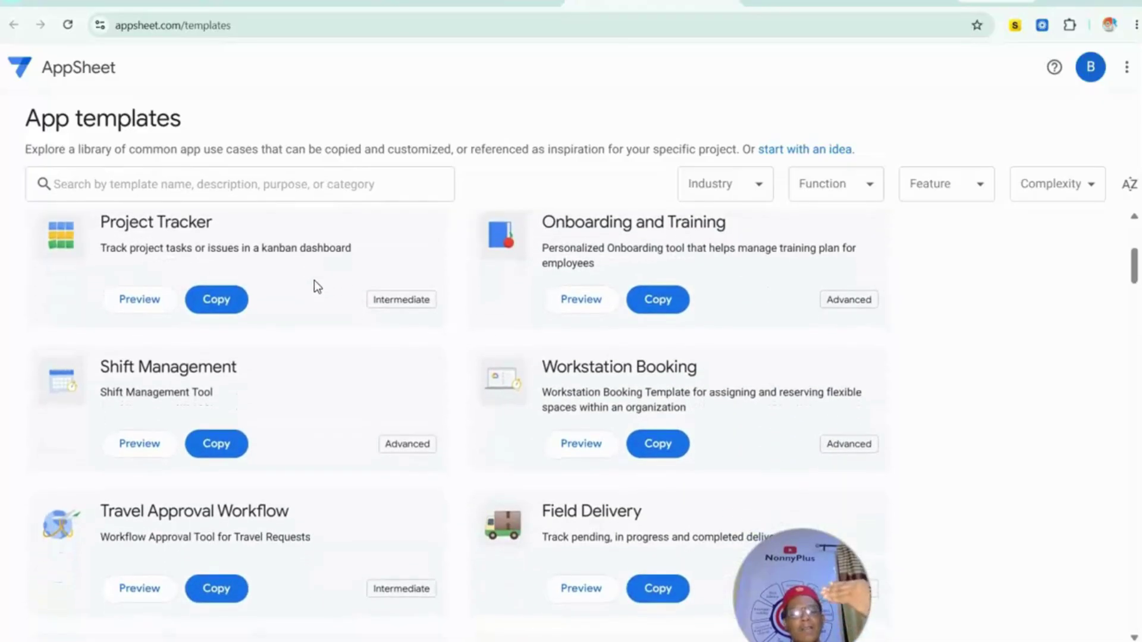
scroll(315, 285, "down", 4)
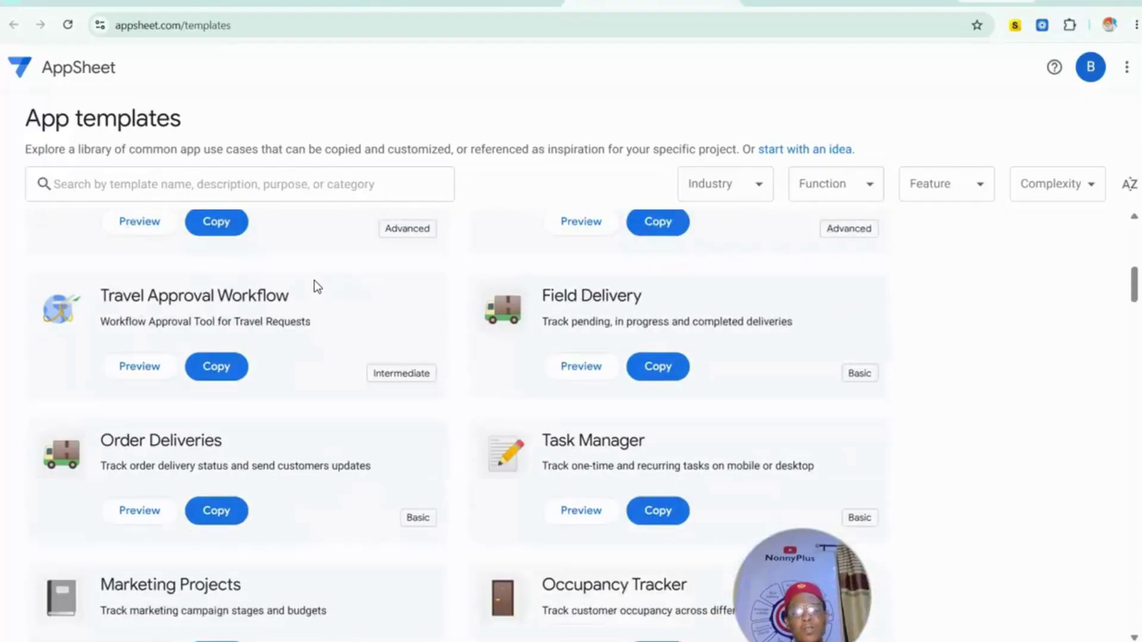
scroll(315, 285, "up", 2)
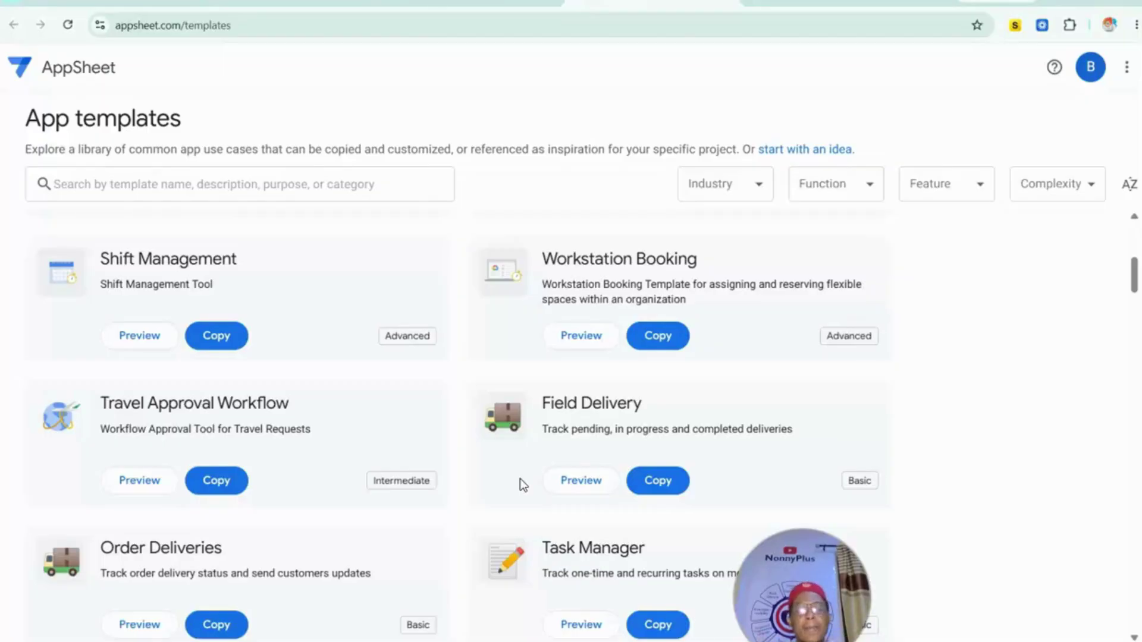
left_click(484, 490)
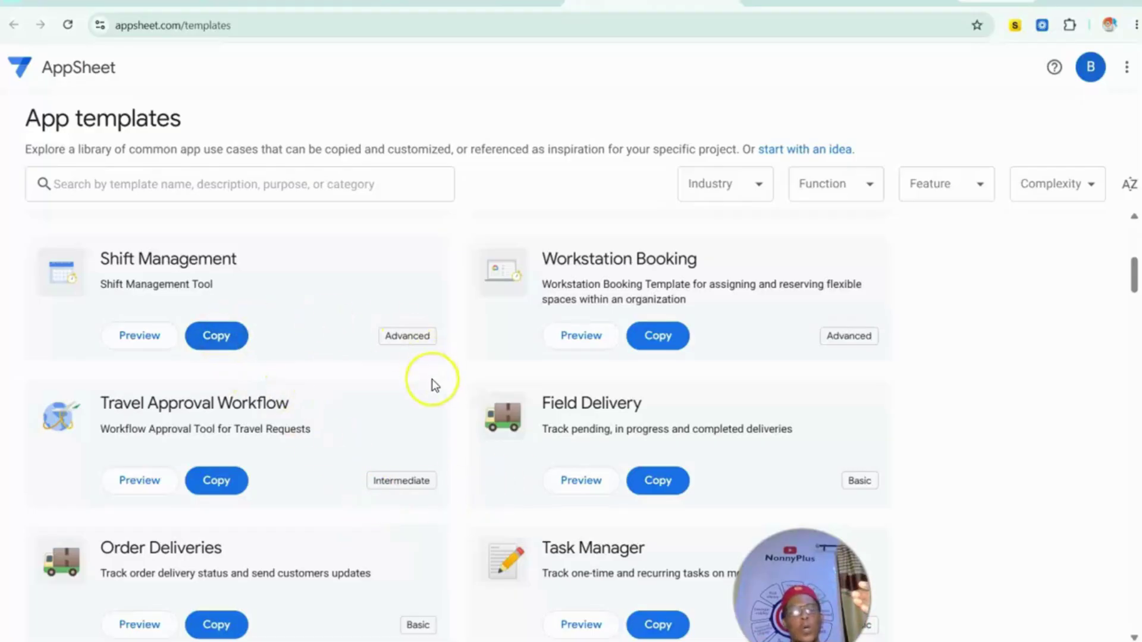
scroll(432, 380, "down", 3)
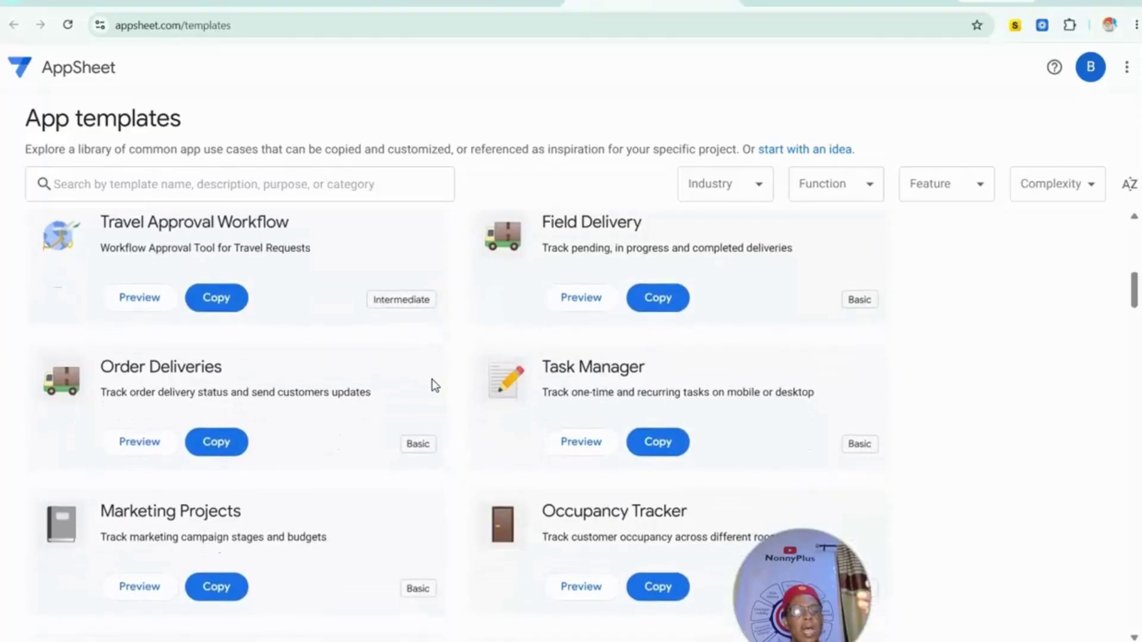
scroll(431, 380, "down", 5)
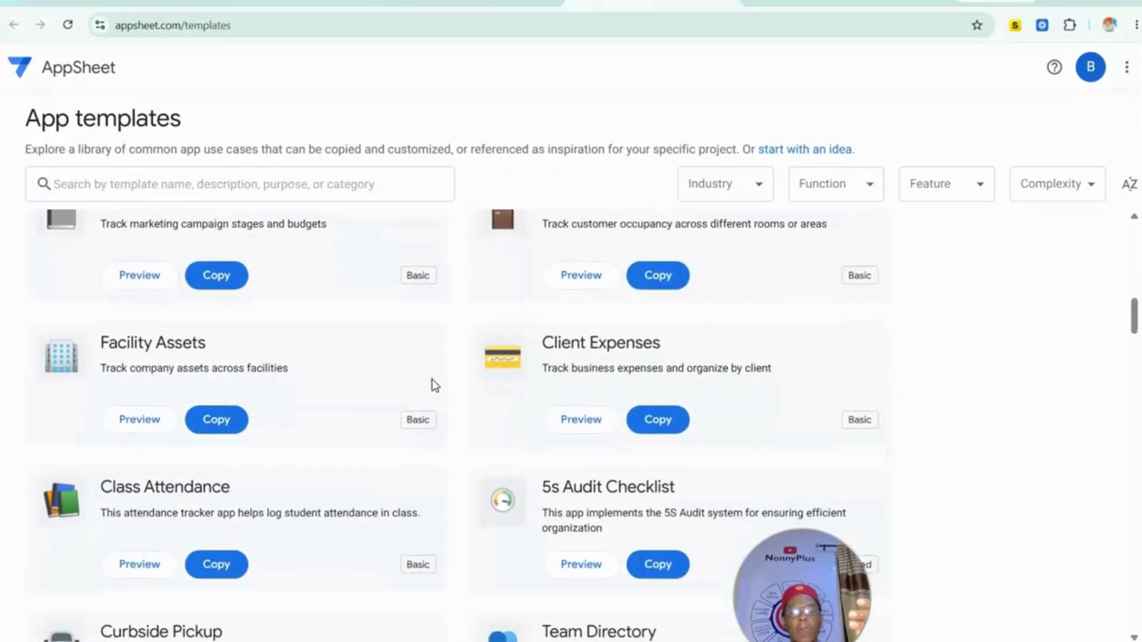
scroll(432, 384, "down", 6)
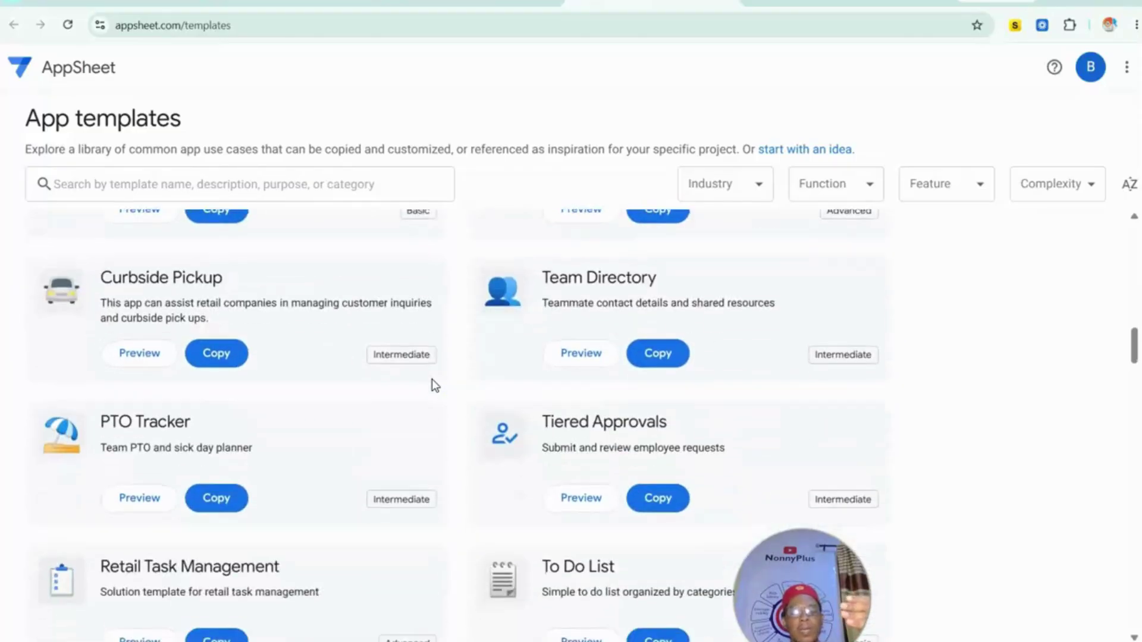
scroll(432, 380, "down", 4)
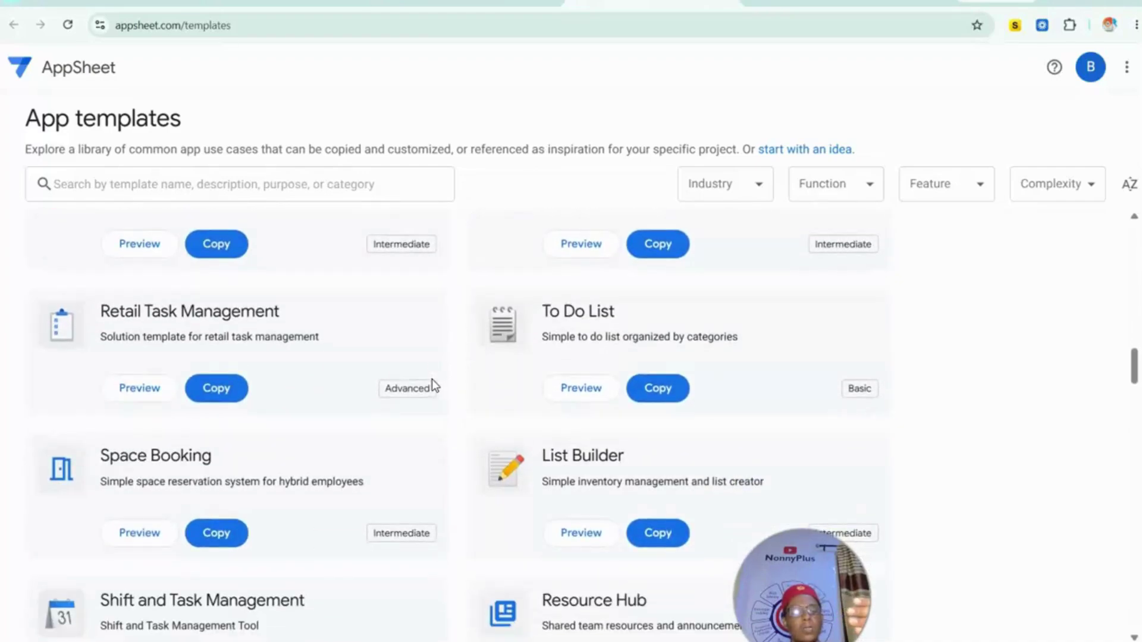
scroll(432, 380, "down", 5)
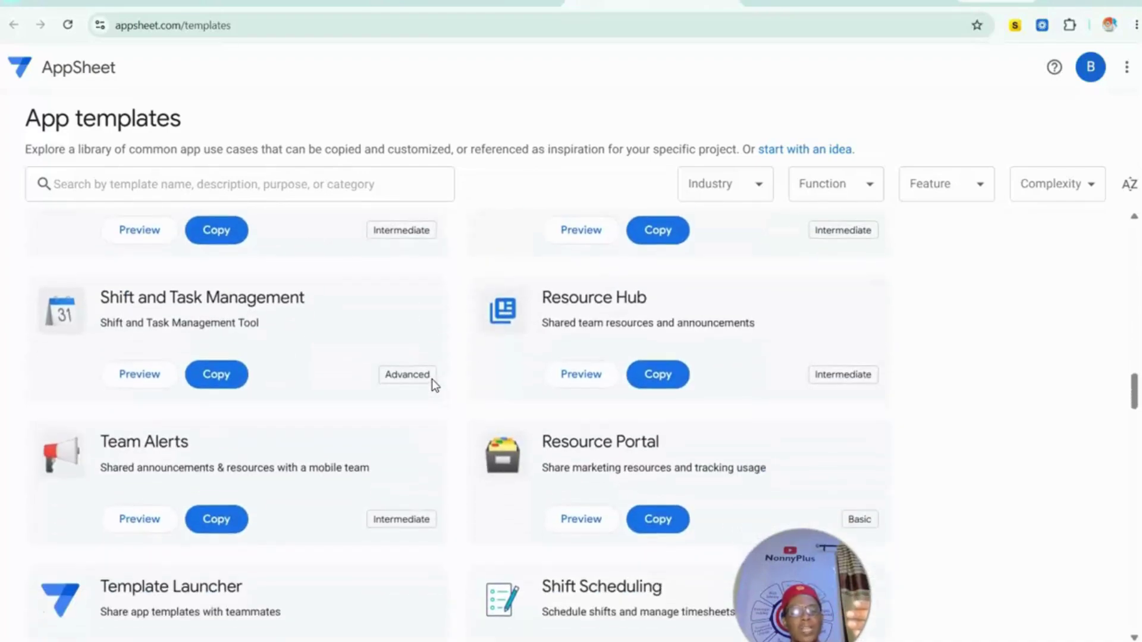
scroll(432, 380, "down", 3)
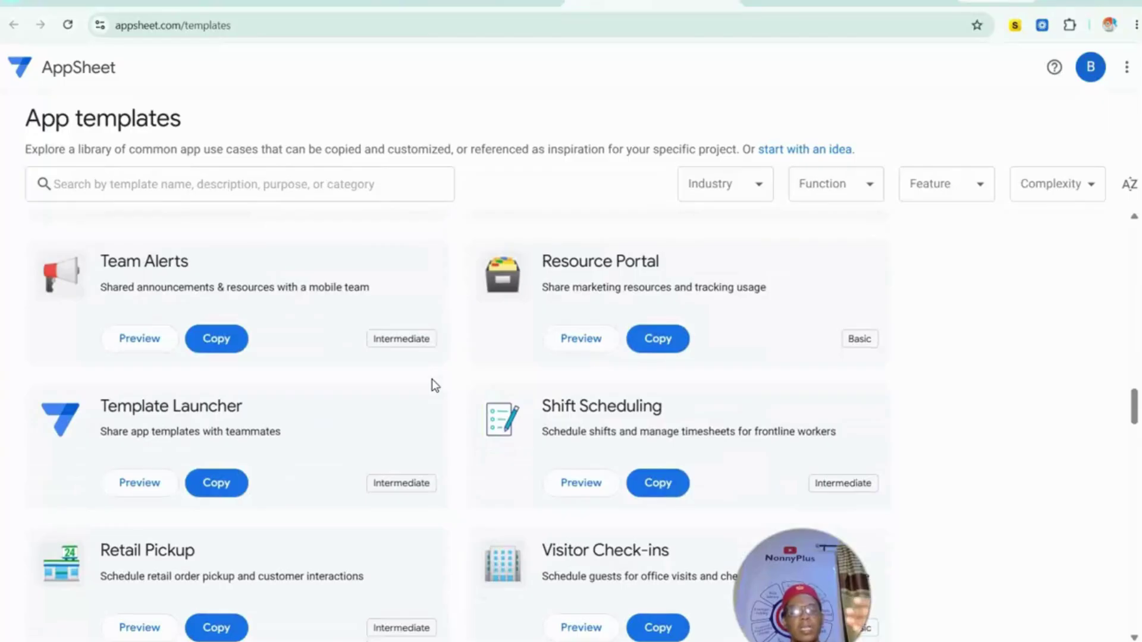
scroll(432, 383, "down", 1)
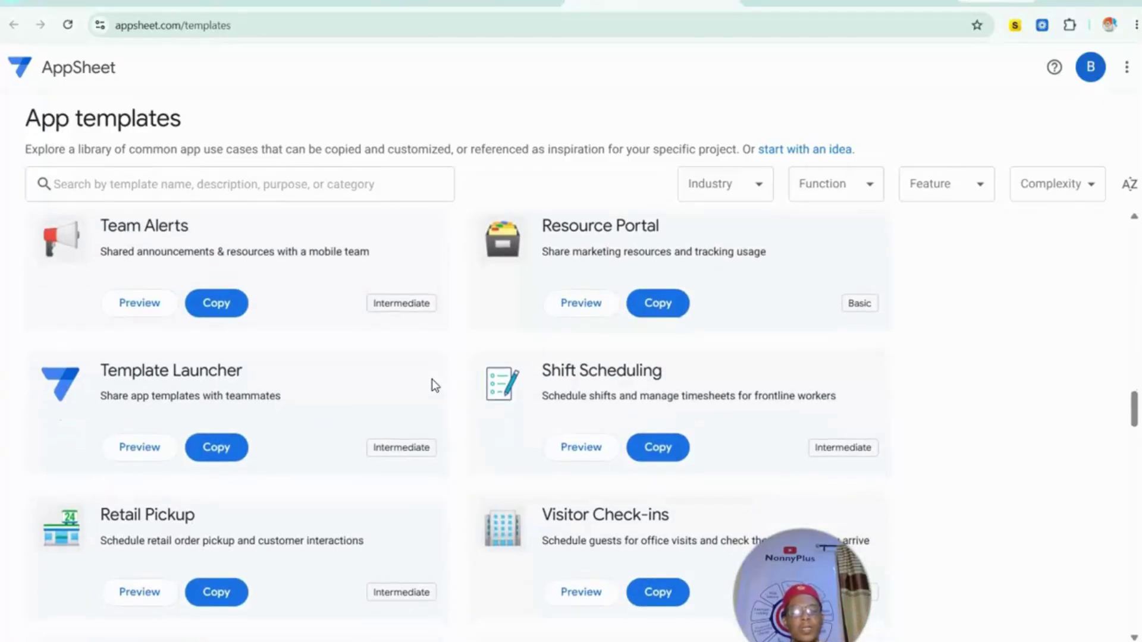
scroll(432, 380, "down", 2)
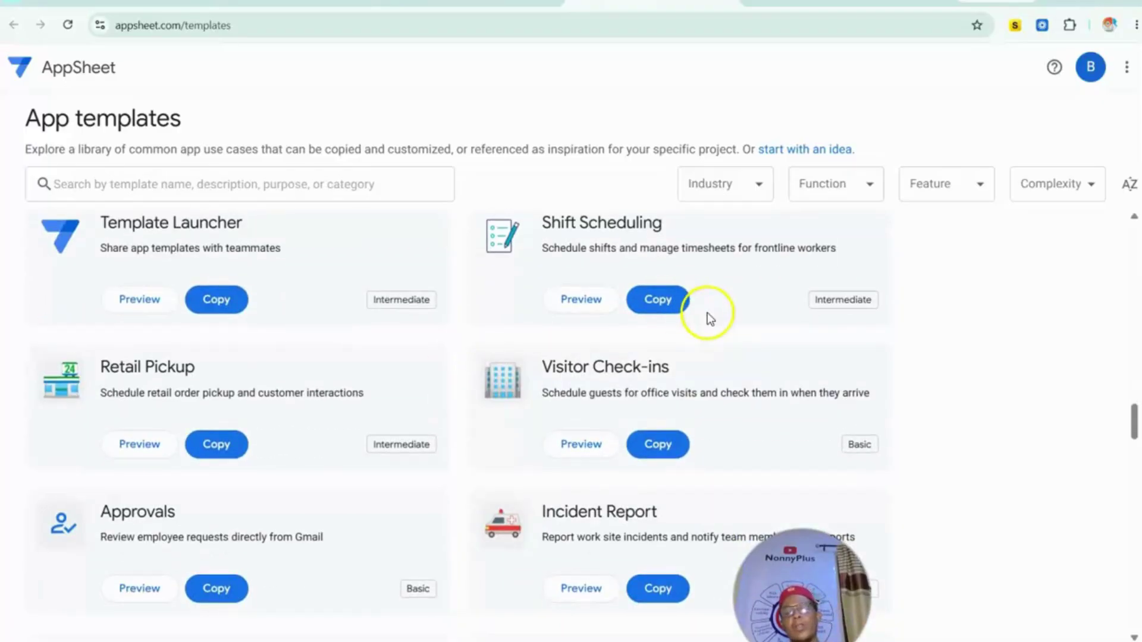
Copy the Visitor Check-ins template as a new app named Visitors Check-ins.
left_click(659, 455)
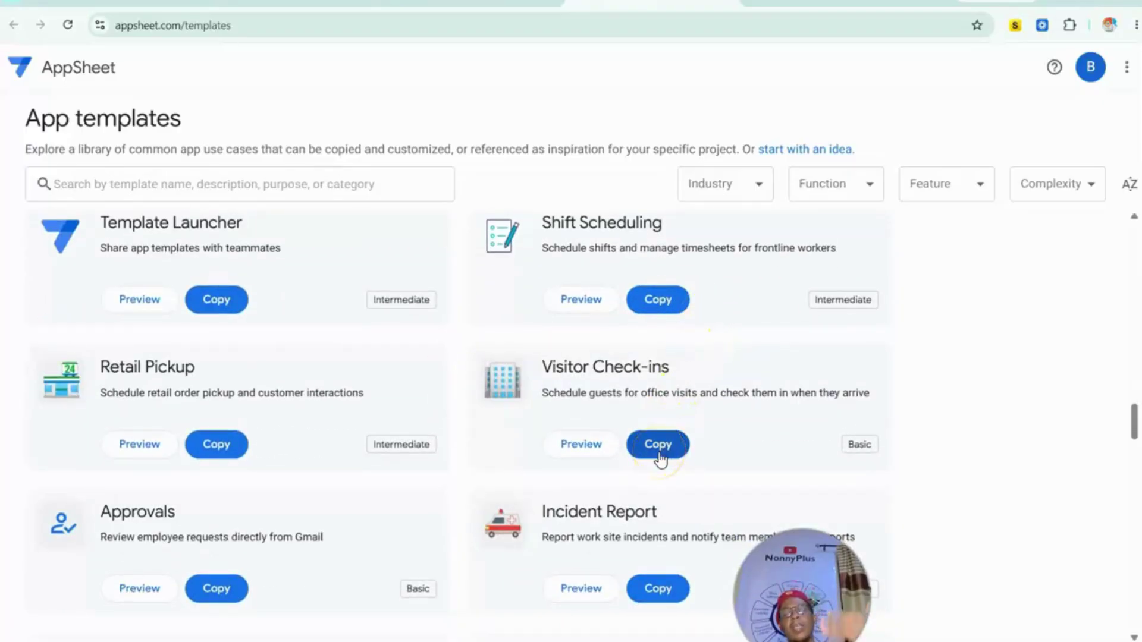
left_click(659, 455)
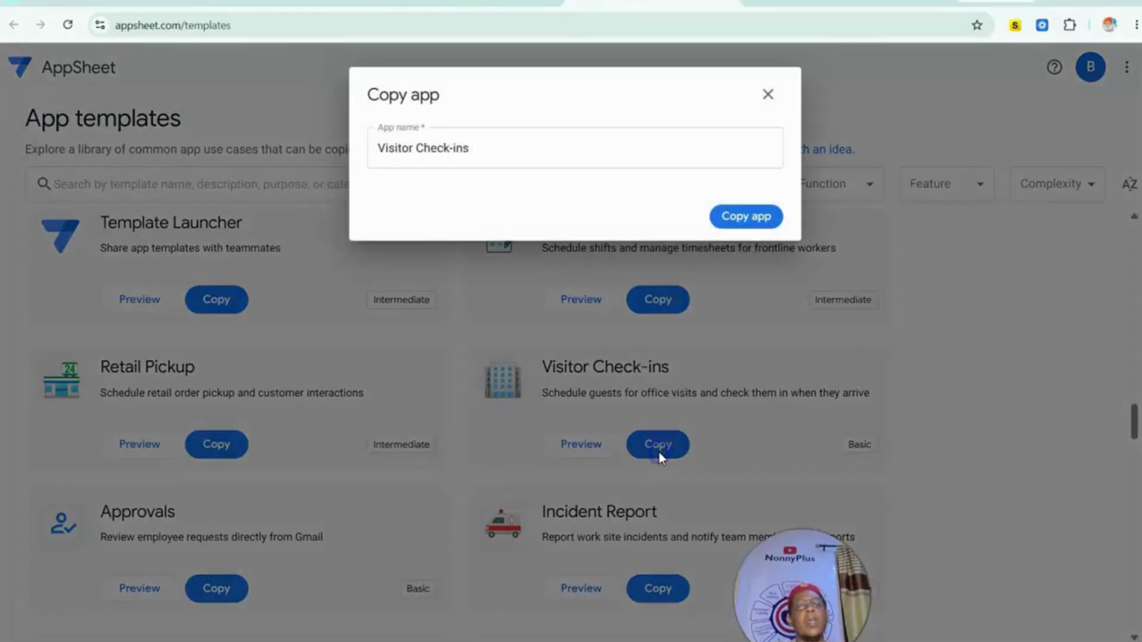
left_click(474, 152)
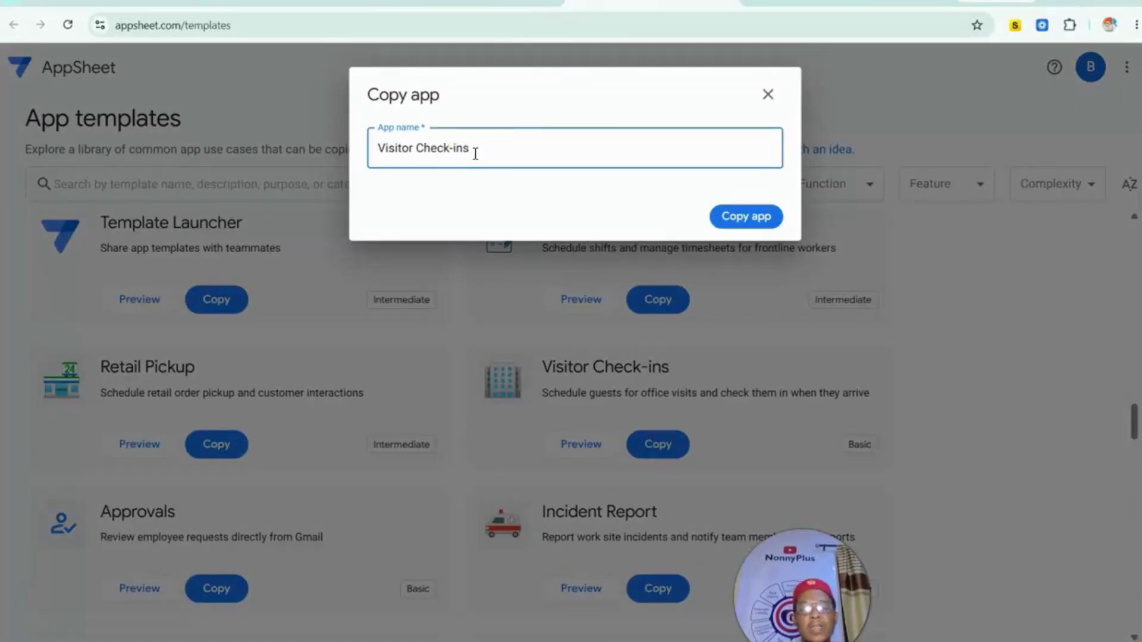
key("Left")
key("Left")
key("Left")
key("Left")
key("Left")
key("Left")
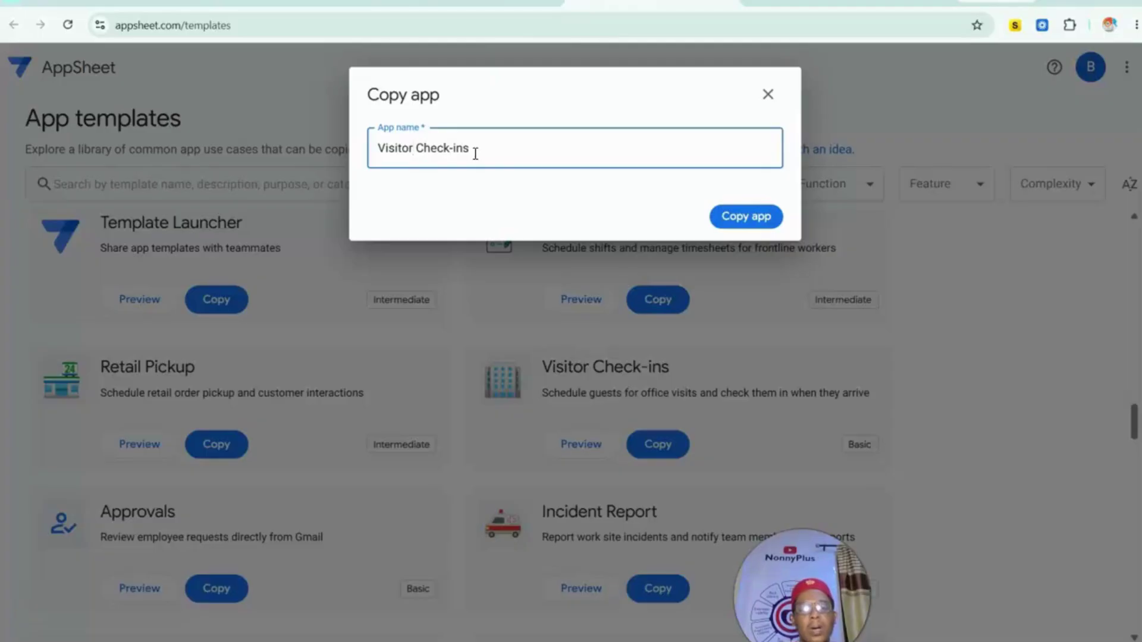
key("BackSpace")
key("BackSpace")
key("BackSpace")
key("BackSpace")
key("BackSpace")
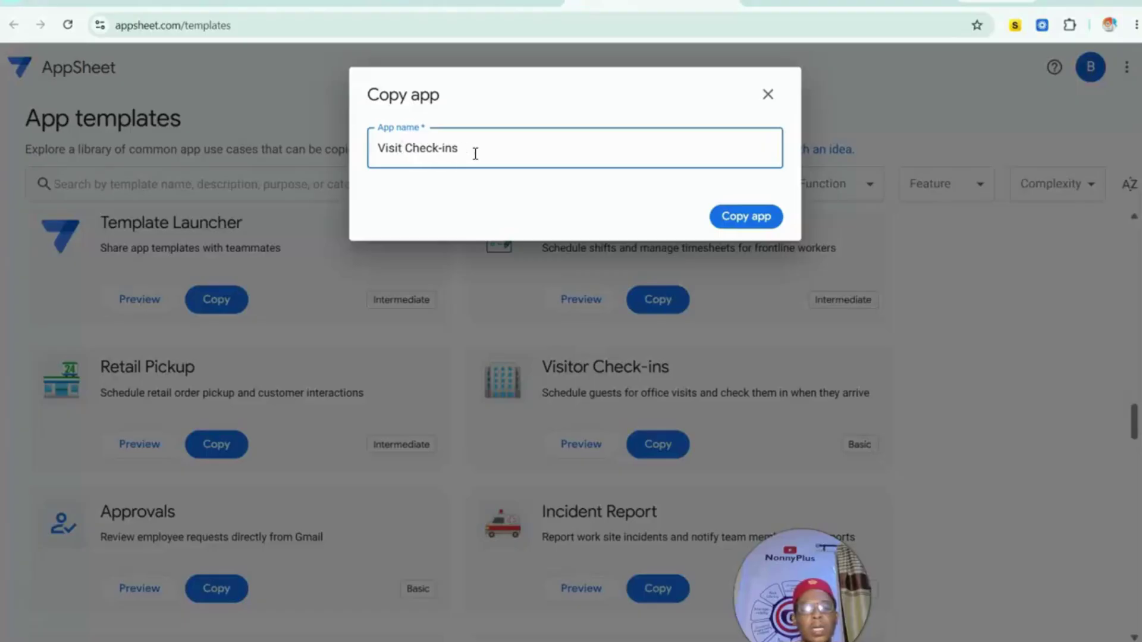
type("sitor")
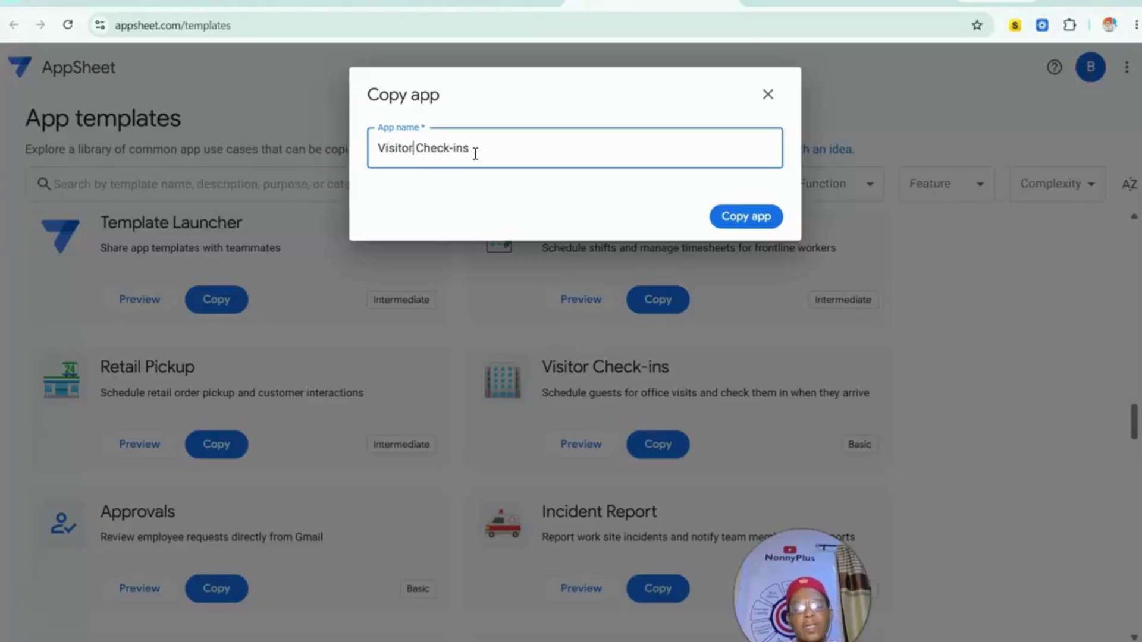
type("s")
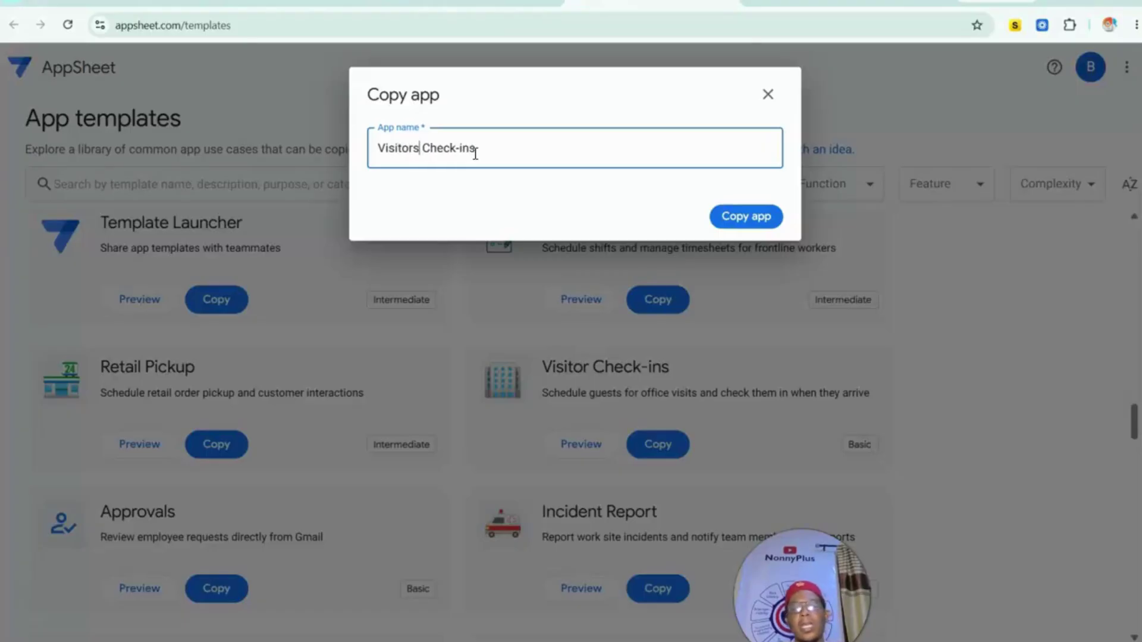
left_click(733, 217)
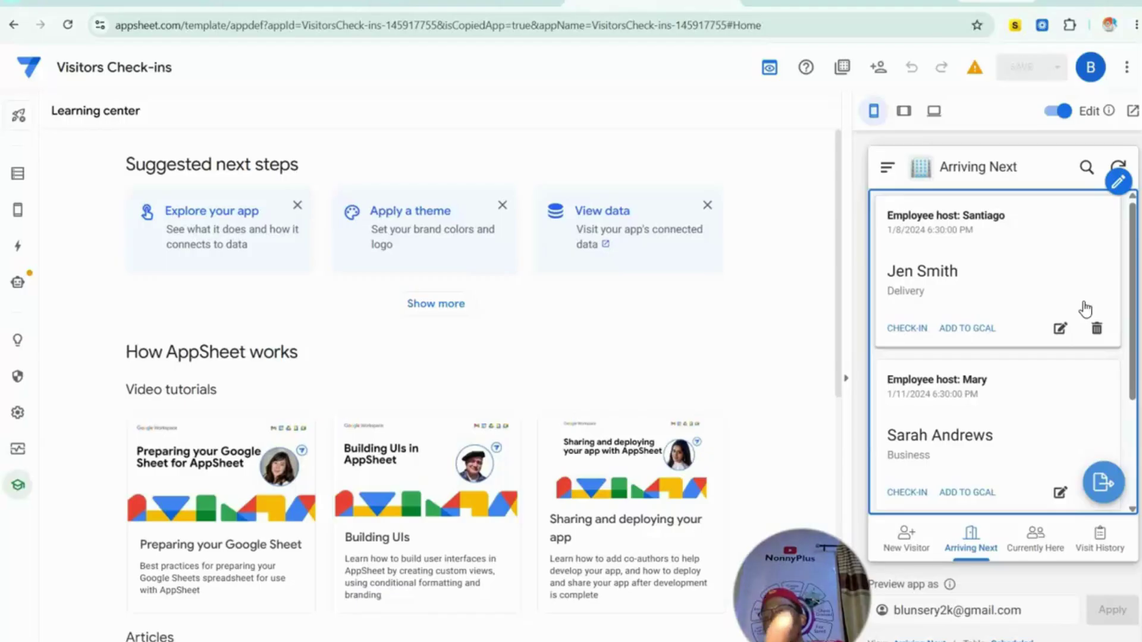
left_click(1022, 251)
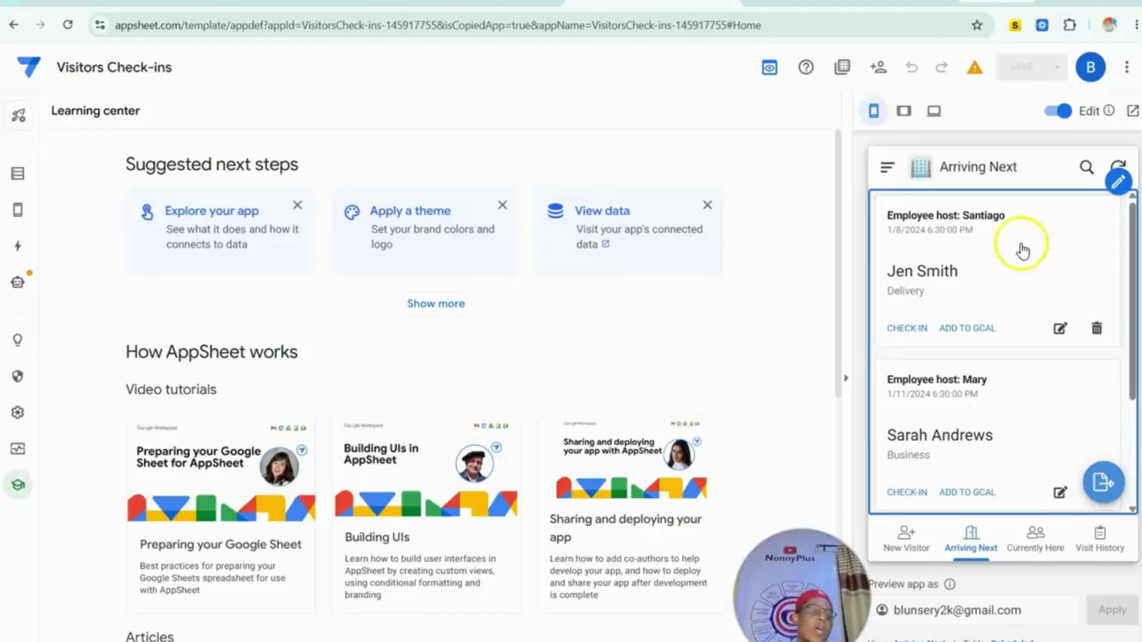
Open the app's data and examine the columns and column types of the Employees table.
left_click(17, 175)
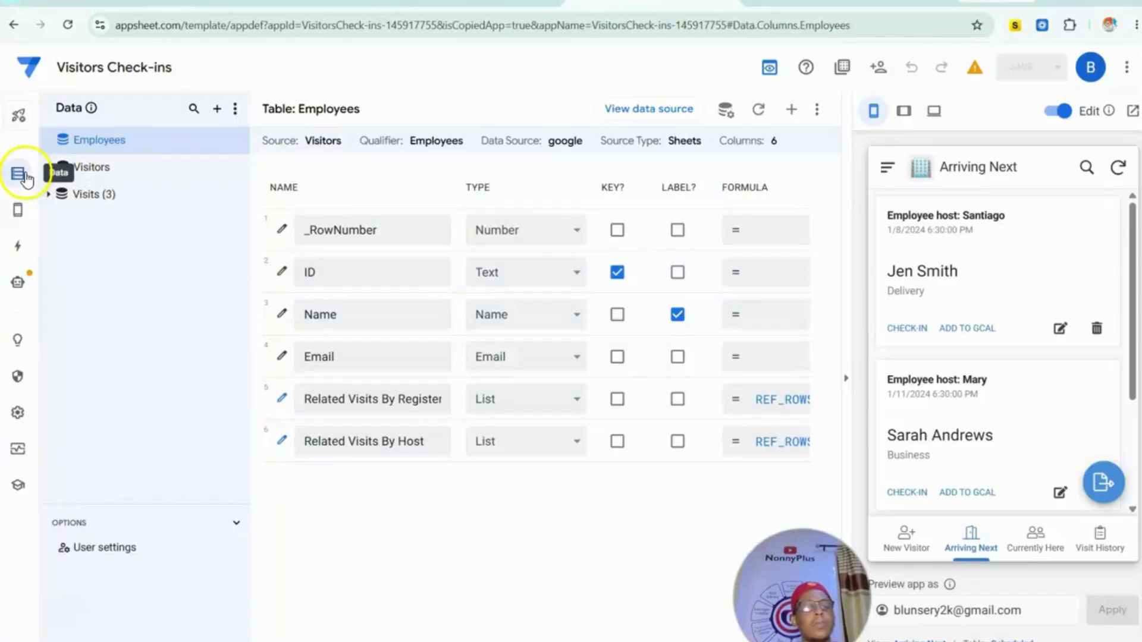
left_click(18, 175)
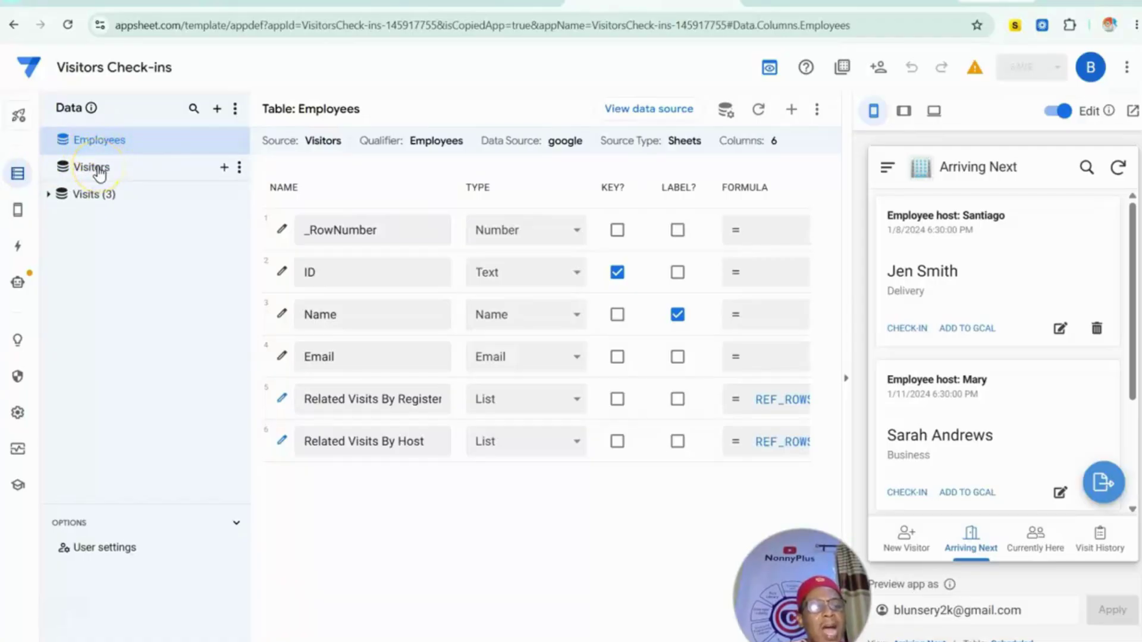
left_click(100, 149)
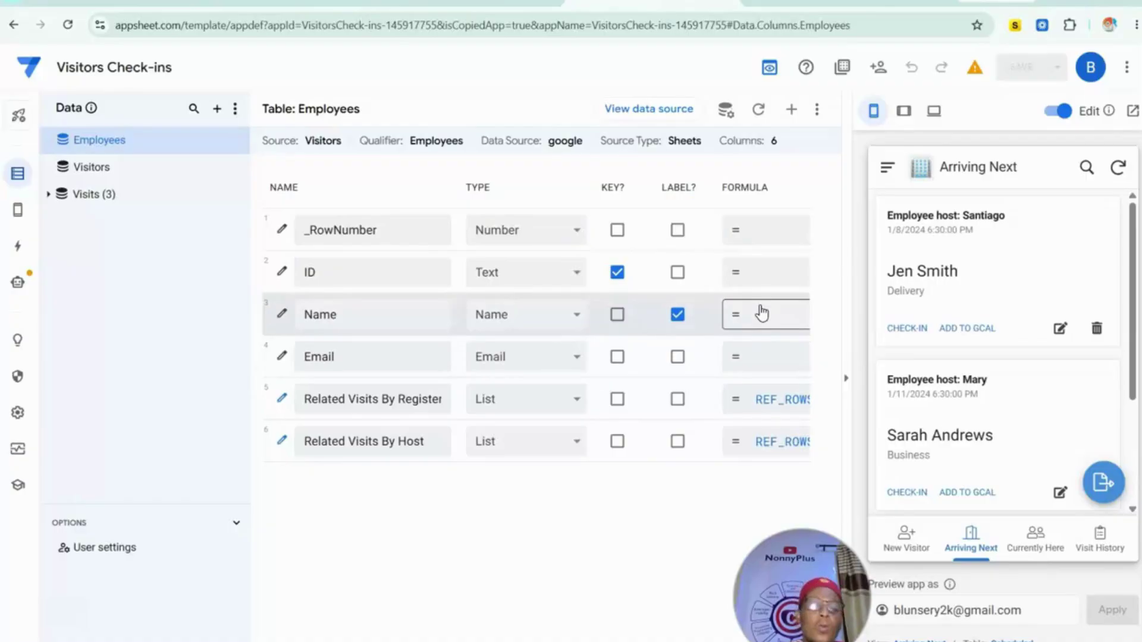
left_click(424, 360)
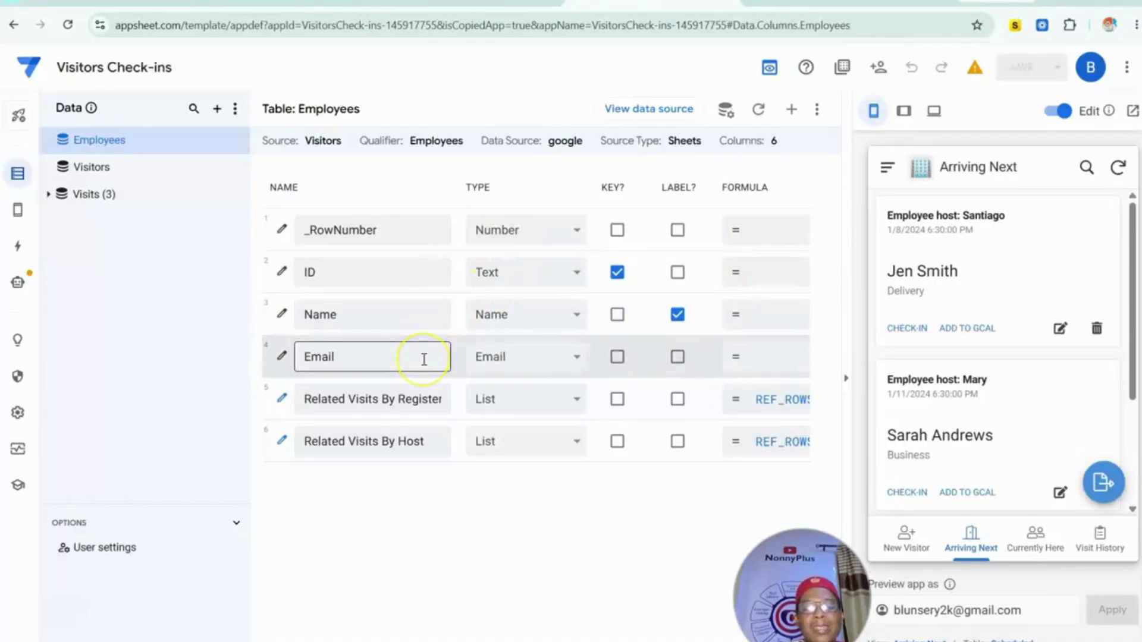
left_click(484, 357)
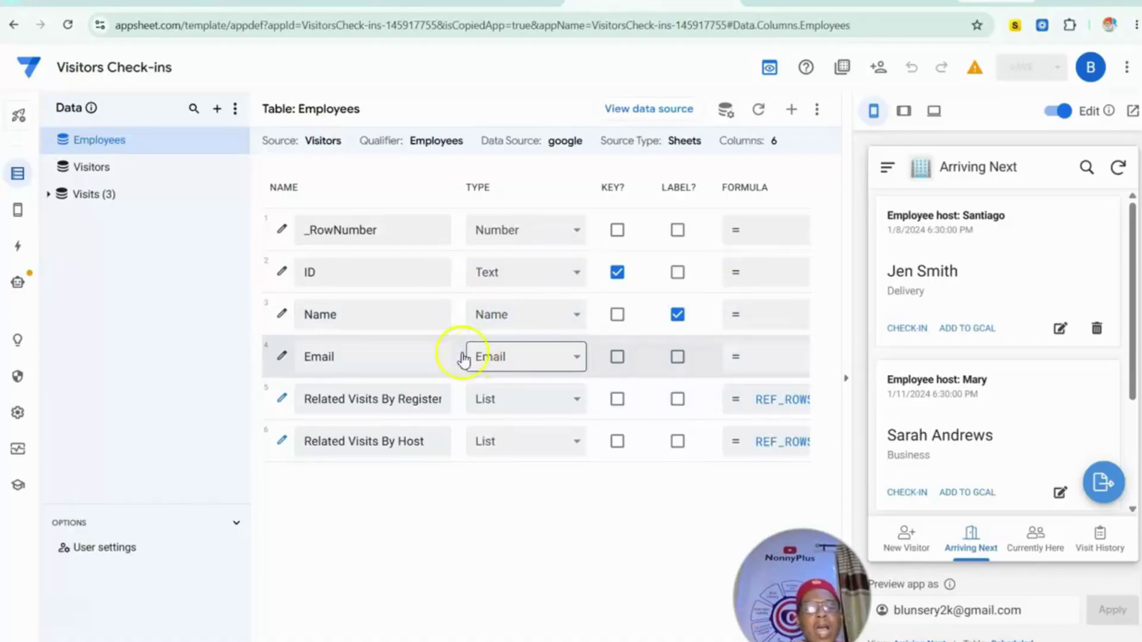
Hide the Email column of the Employees table from the app.
left_click(281, 358)
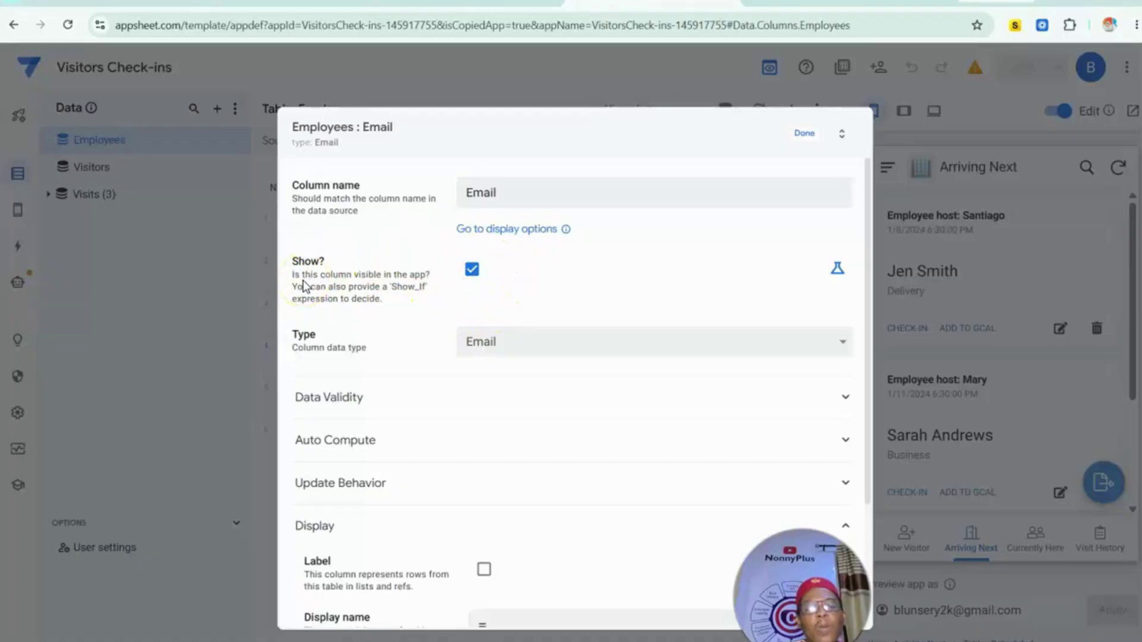
left_click(471, 272)
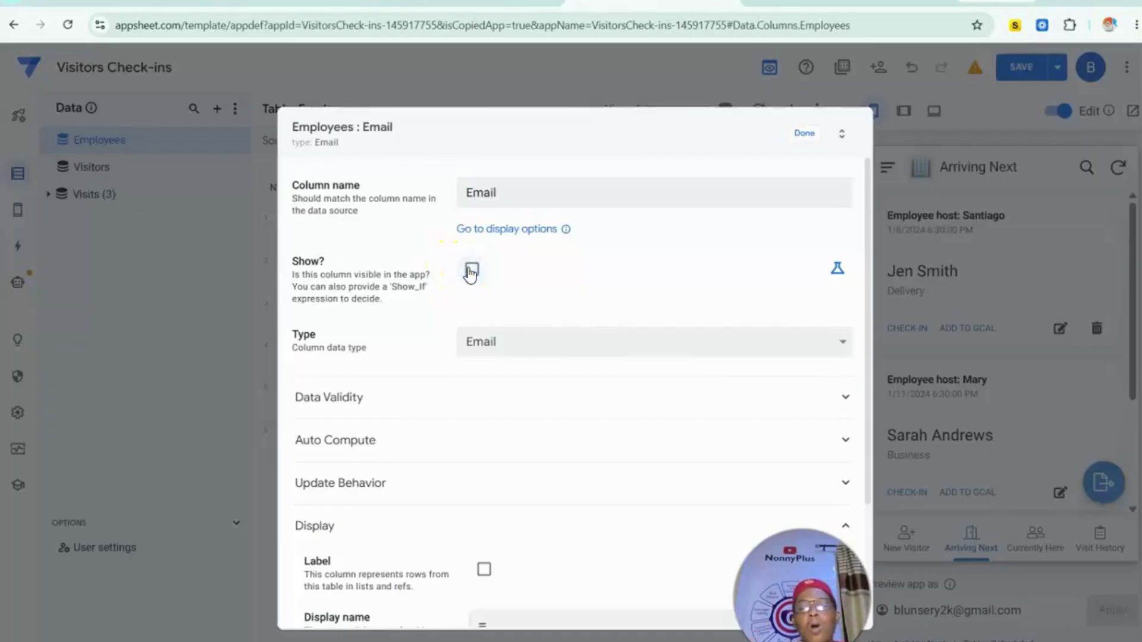
left_click(805, 134)
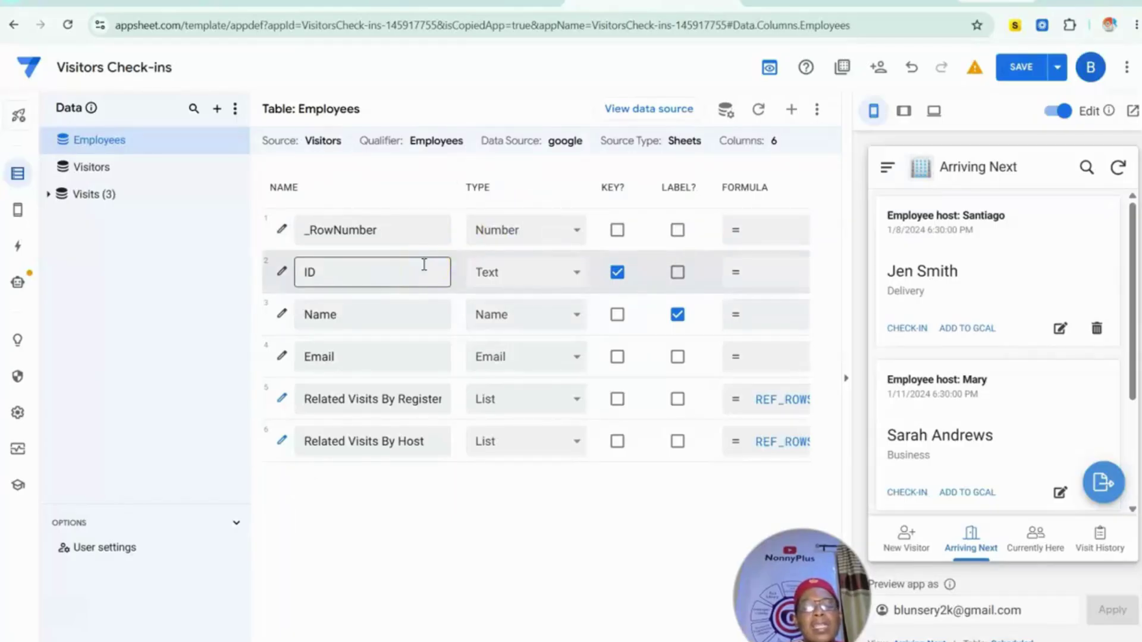
Make the Email column of the Employees table visible in the app again.
left_click(282, 356)
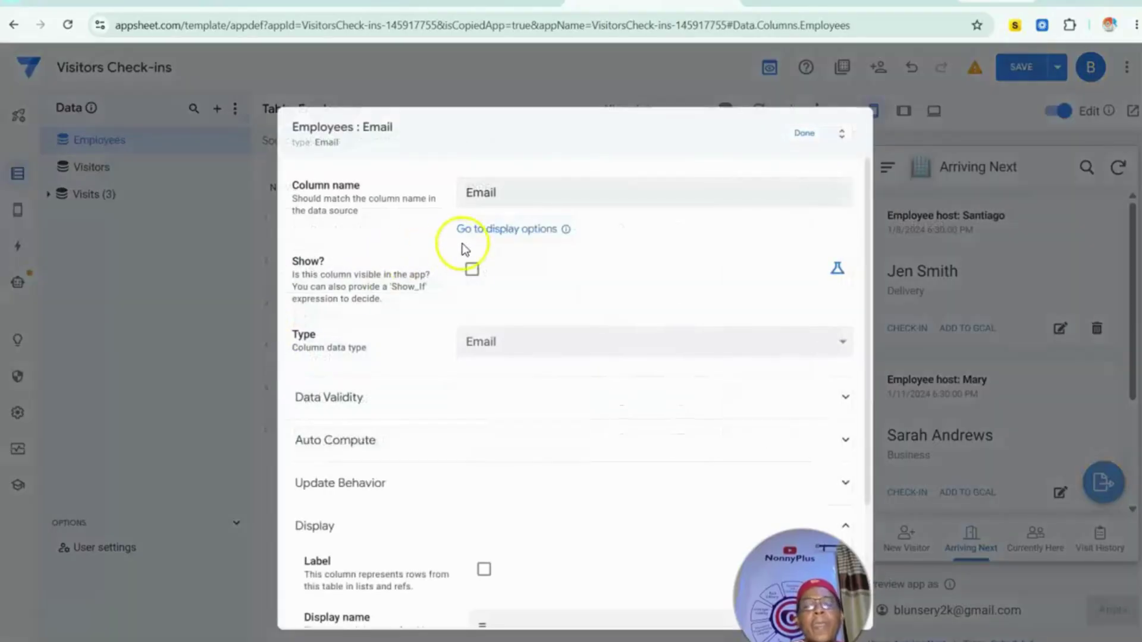
left_click(472, 270)
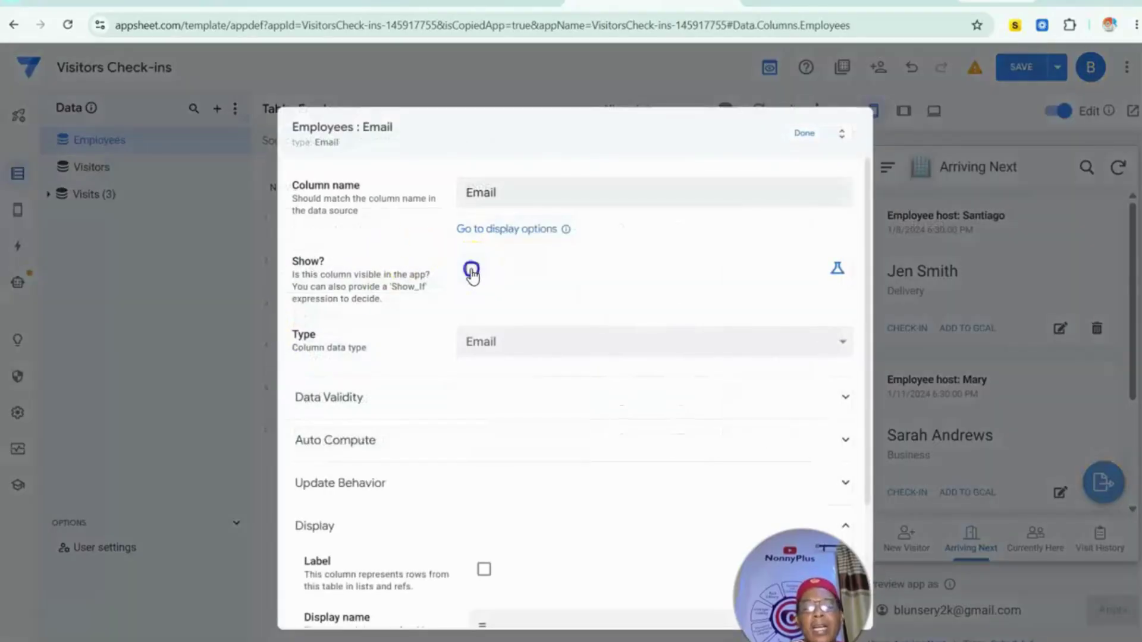
left_click(806, 144)
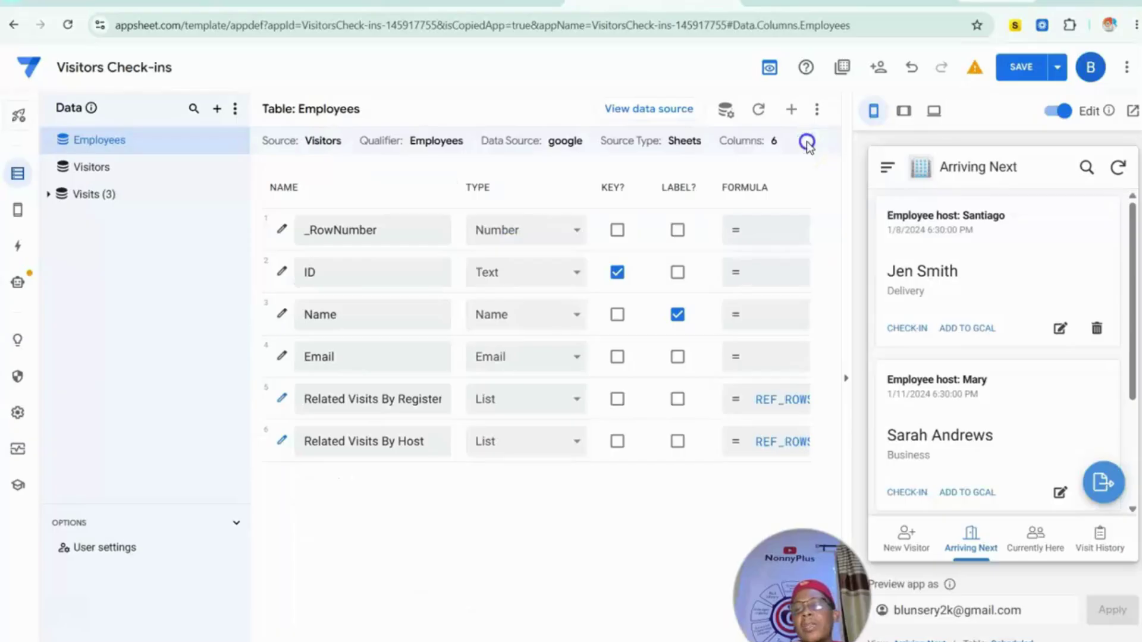
mouse_move(974, 179)
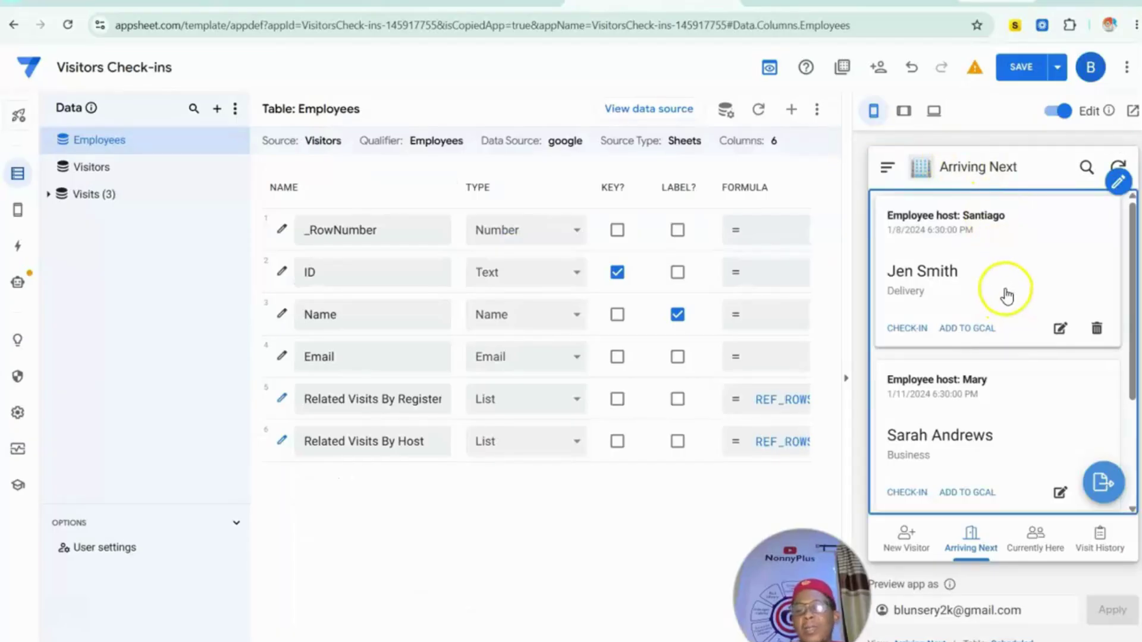
Open the First Name column's settings in the Visitors table and re-enter First Name as the column name.
left_click(94, 166)
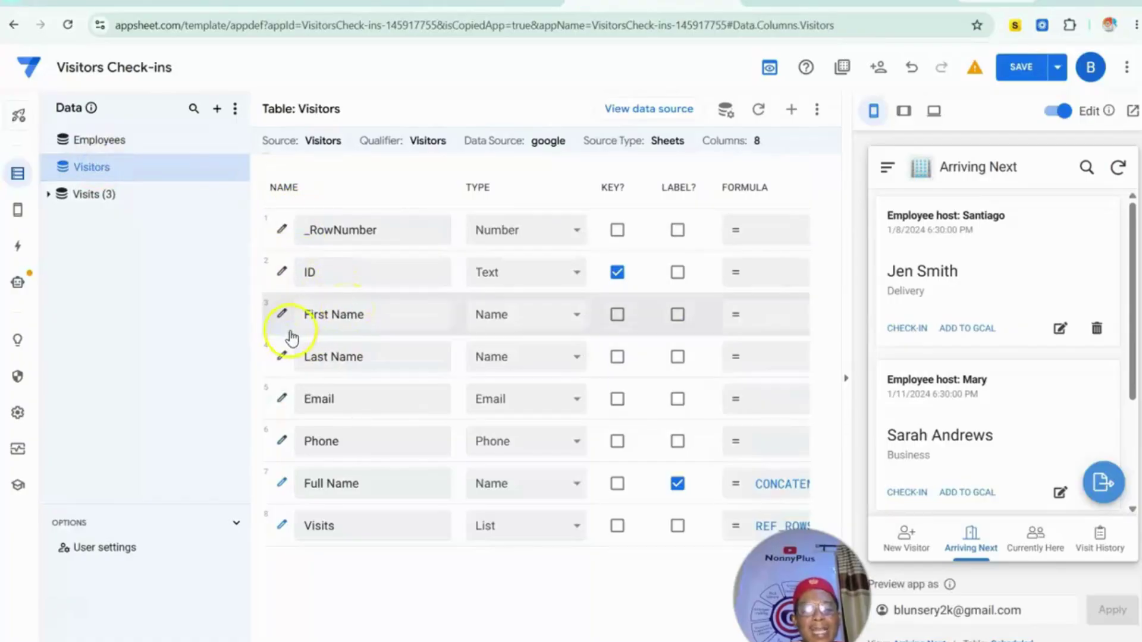
left_click(281, 315)
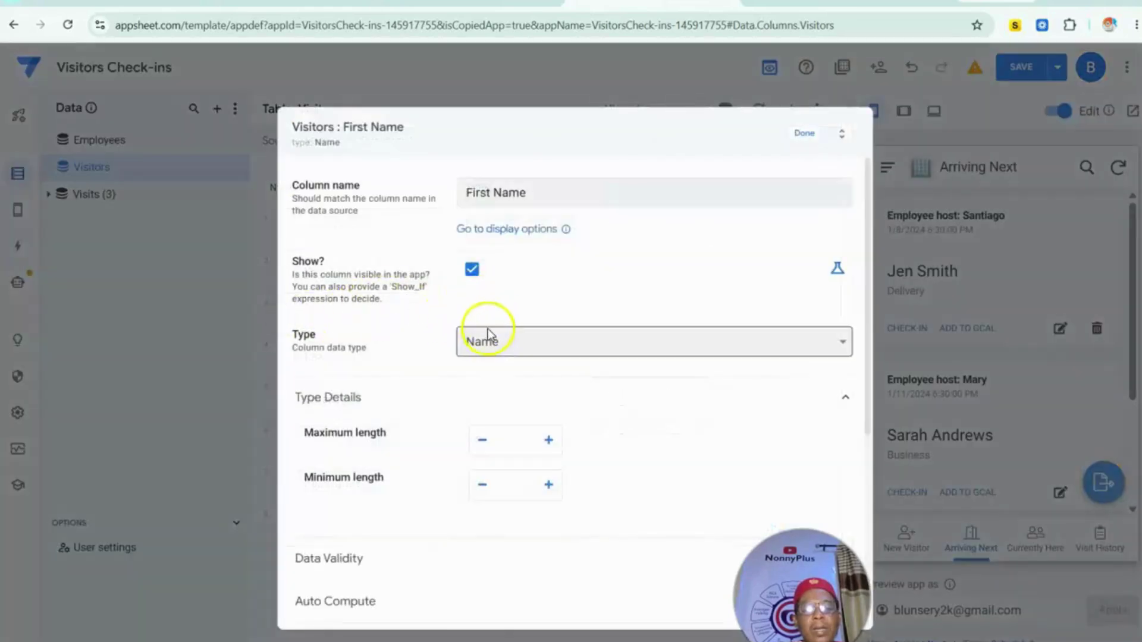
scroll(490, 353, "down", 1)
scroll(490, 354, "up", 1)
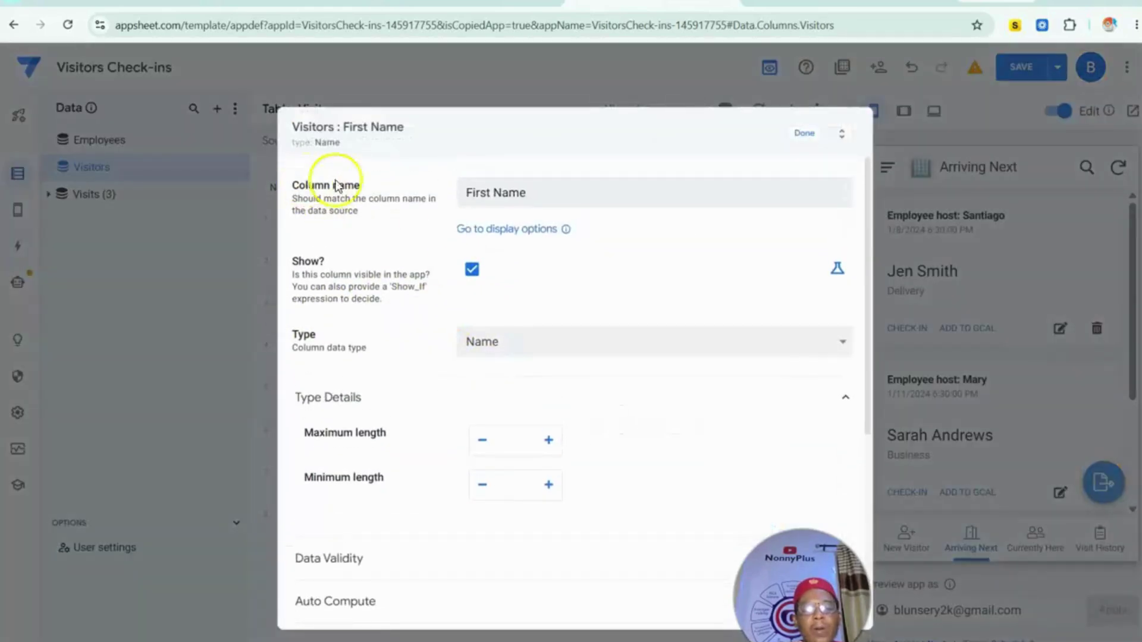
left_click(534, 192)
key("BackSpace")
key("BackSpace")
key("BackSpace")
key("BackSpace")
key("BackSpace")
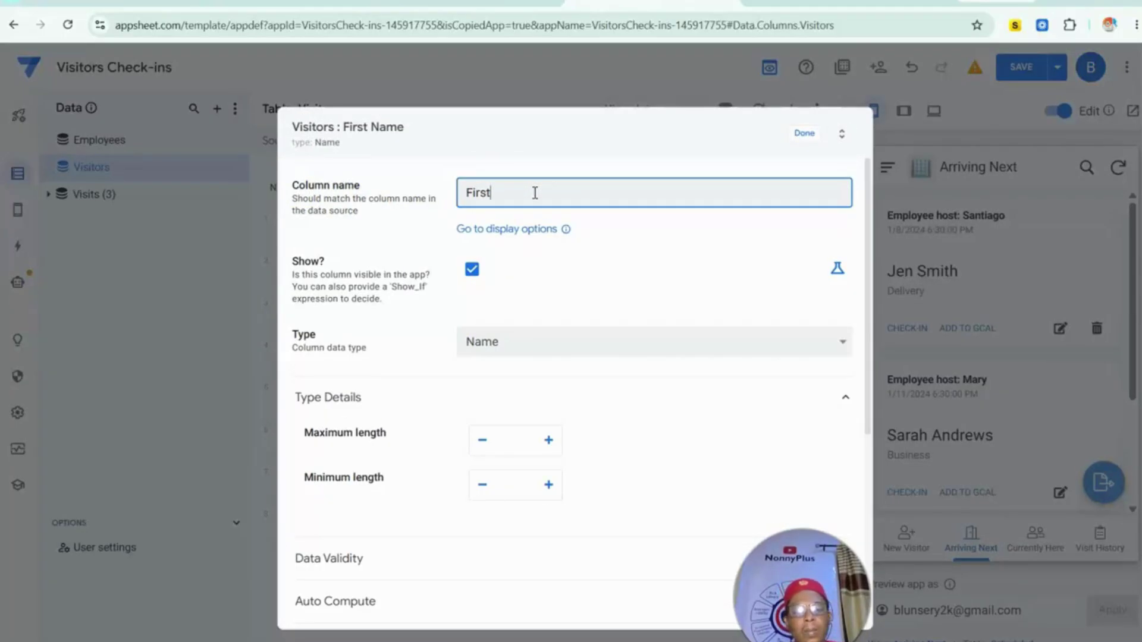
key("BackSpace")
key("BackSpace")
key("BackSpace")
key("BackSpace")
key("BackSpace")
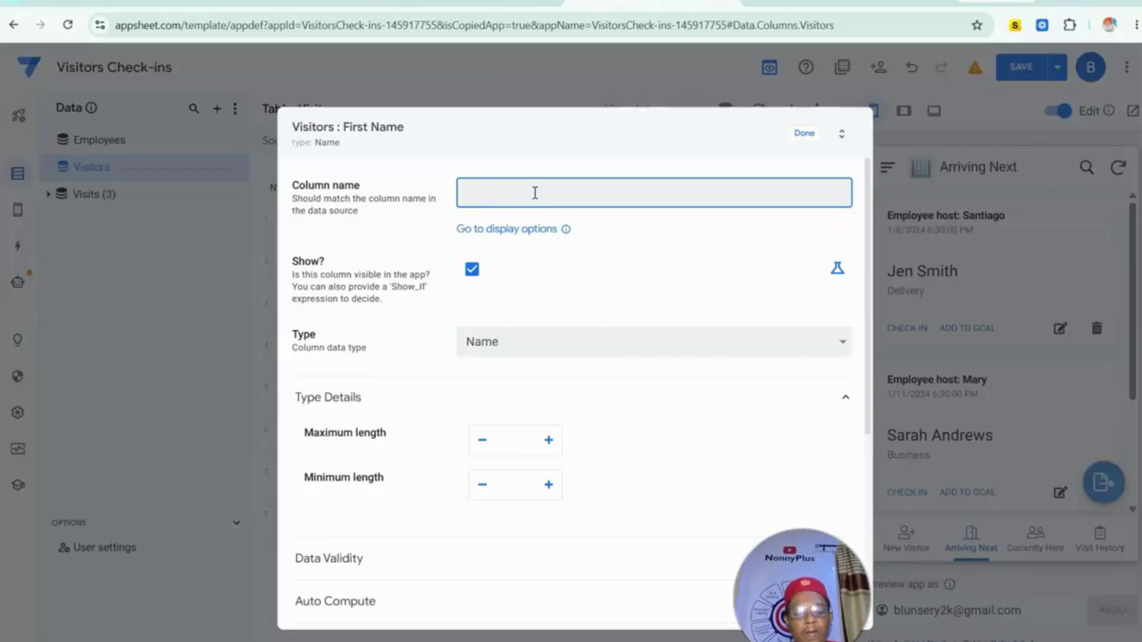
type("First Na")
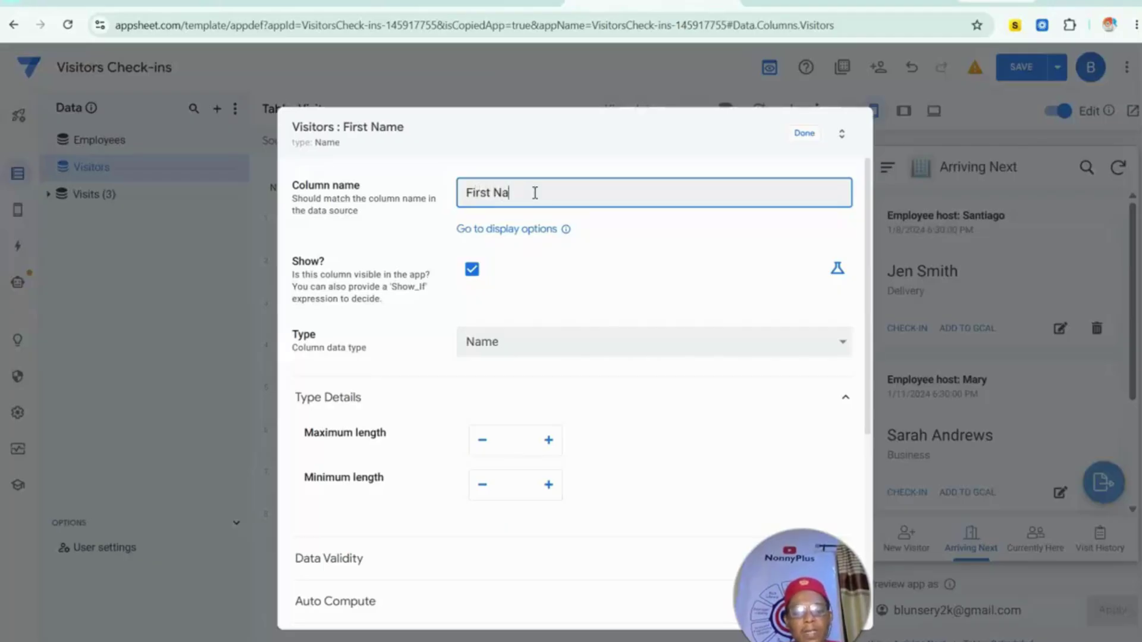
type("me")
Keep the First Name column's type as Name, set its maximum length to 0 and finish editing the column.
left_click(519, 347)
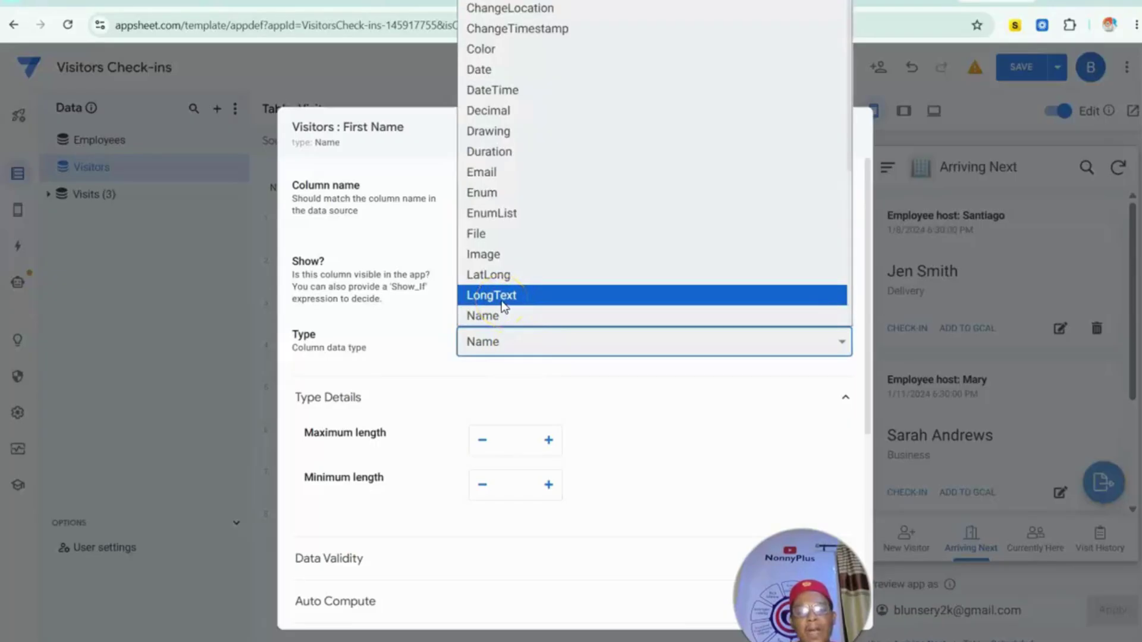
left_click(550, 444)
left_click(552, 443)
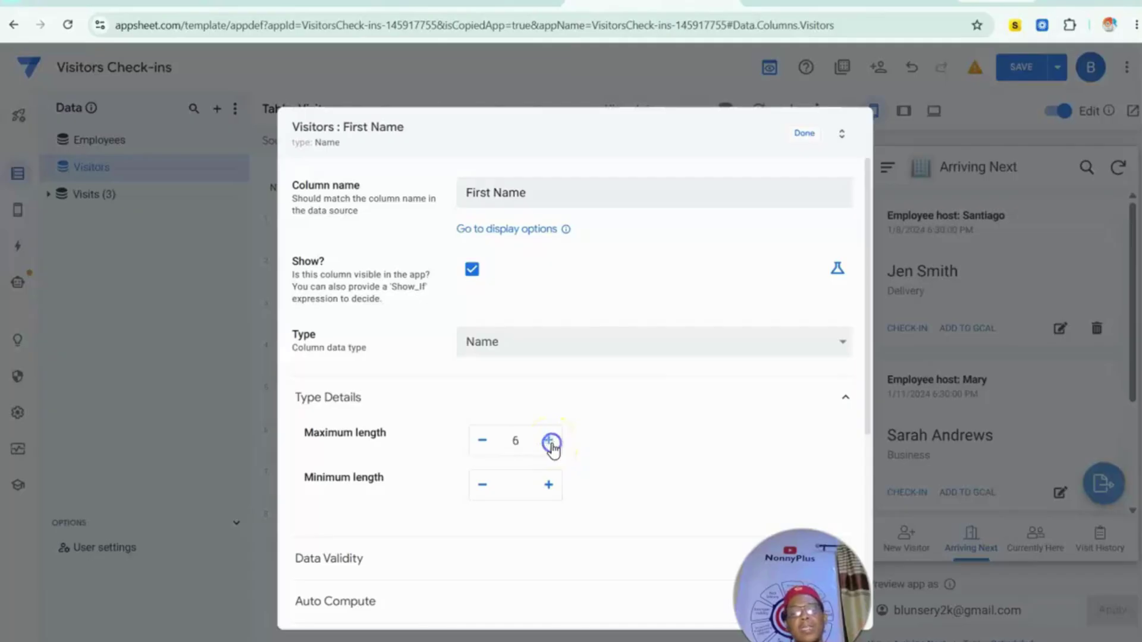
left_click(551, 443)
left_click(552, 443)
left_click(483, 443)
left_click(484, 443)
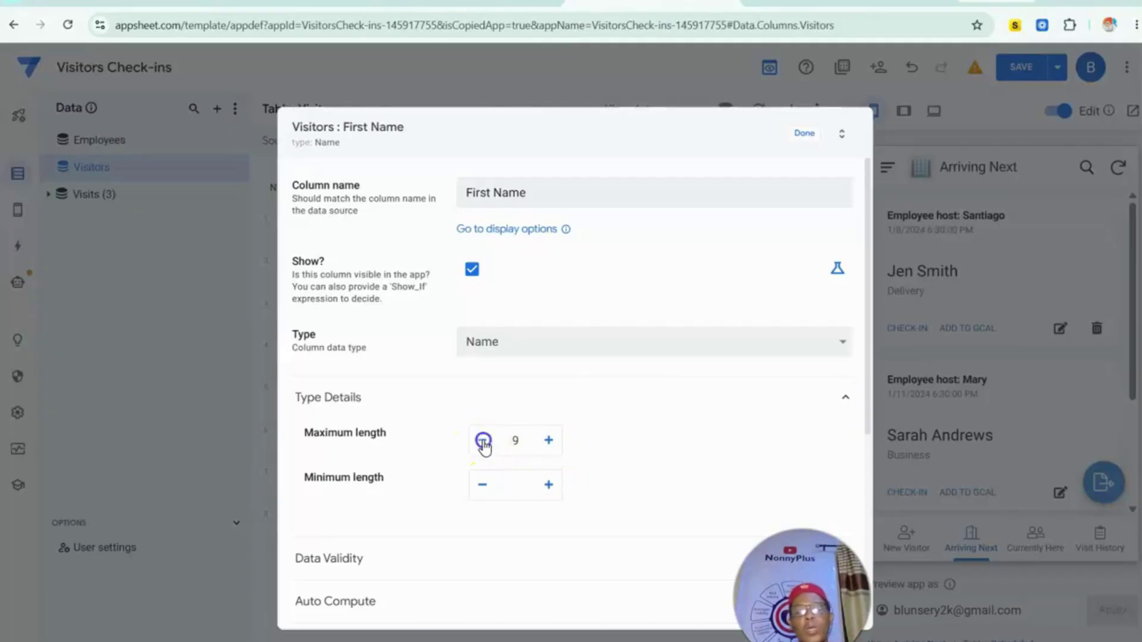
left_click(484, 443)
left_click(483, 443)
left_click(483, 443)
left_click(483, 443)
left_click(483, 443)
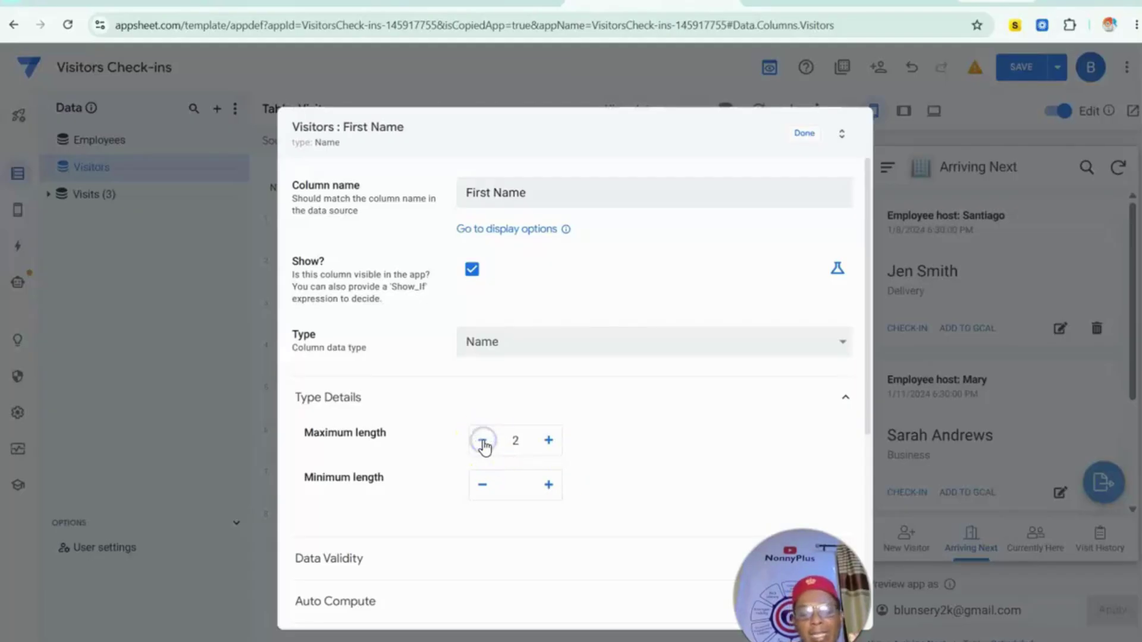
left_click(483, 443)
left_click(483, 443)
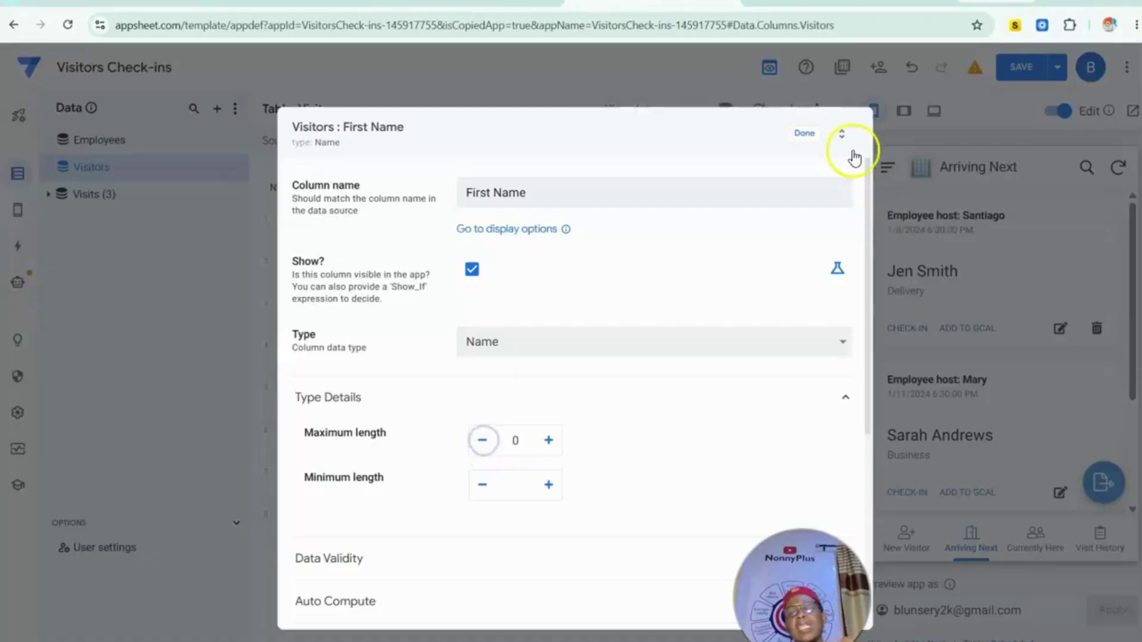
left_click(808, 132)
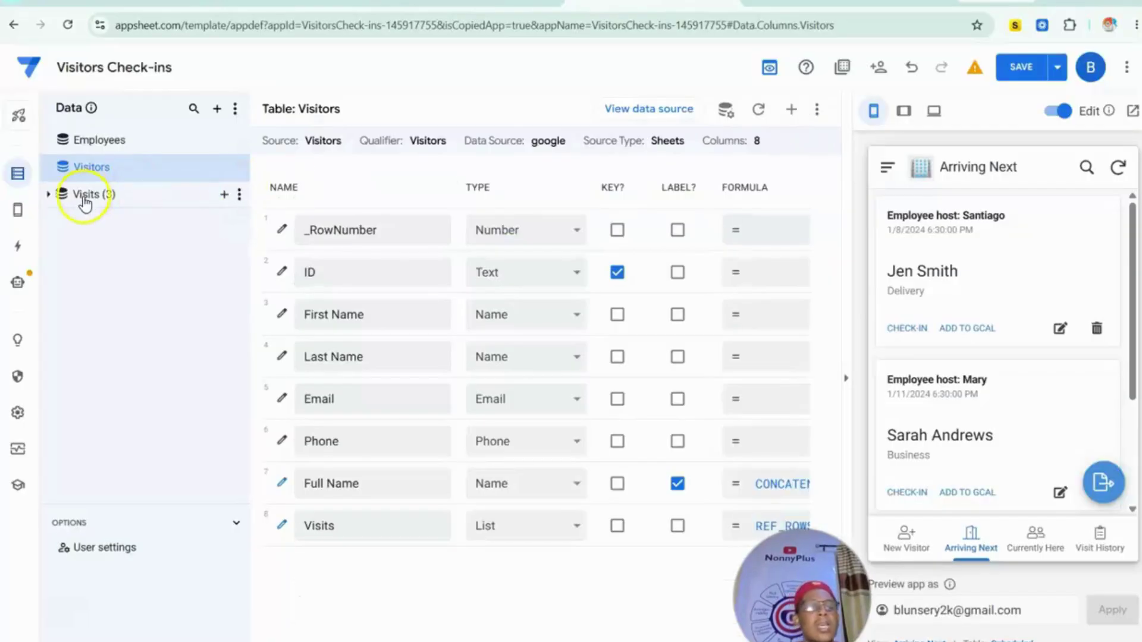
Open the New Visitor view and try the table, detail, chart and dashboard view types on it.
left_click(20, 211)
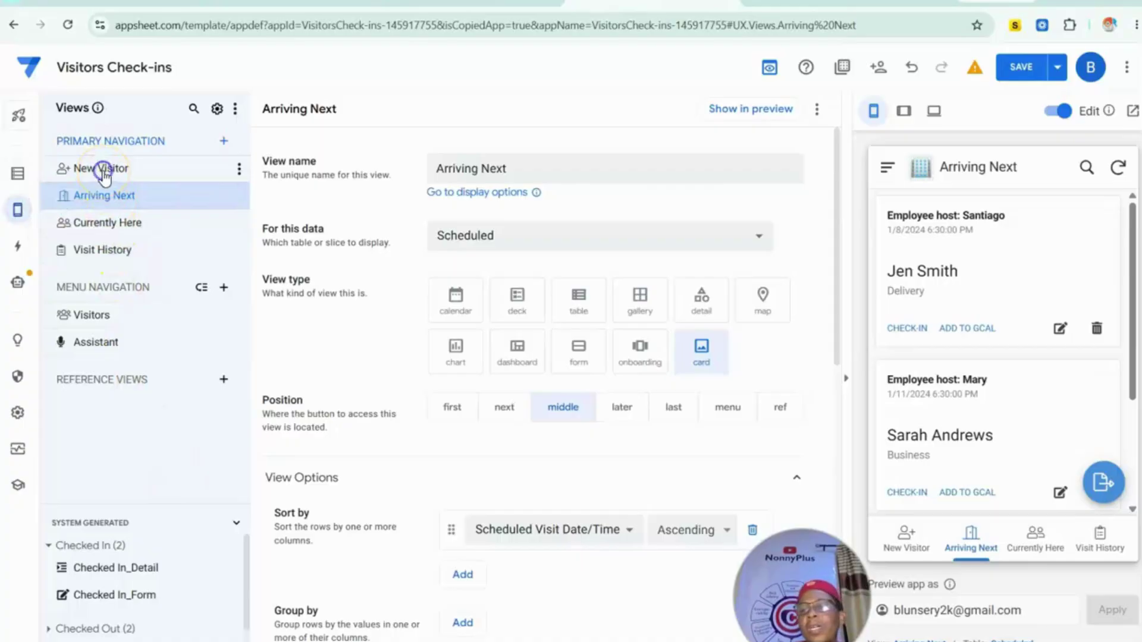
left_click(104, 173)
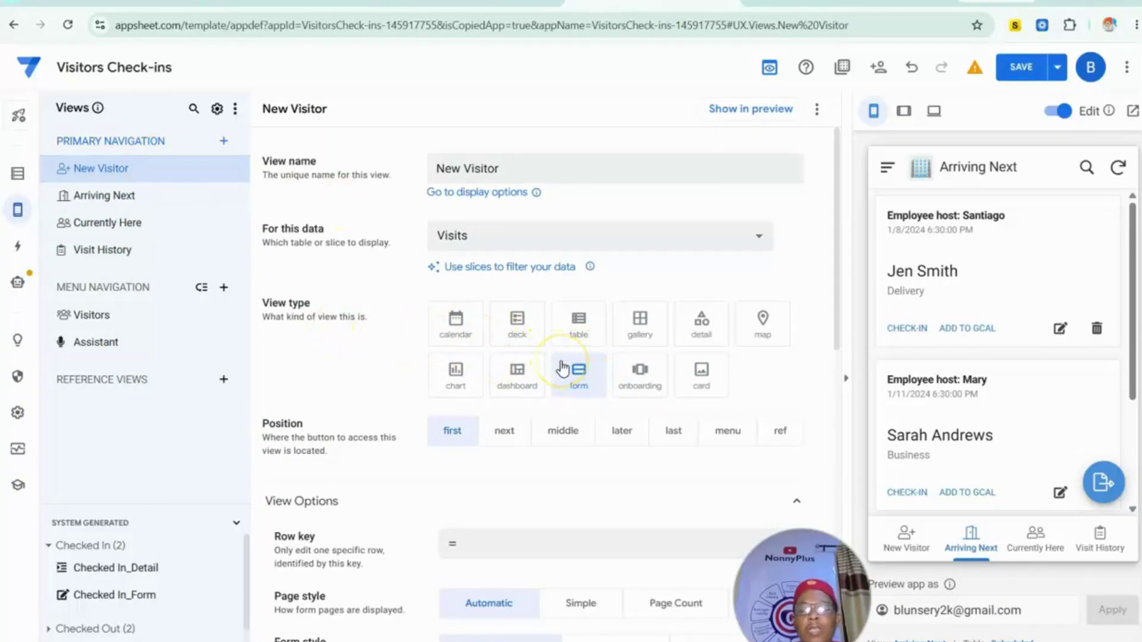
left_click(580, 333)
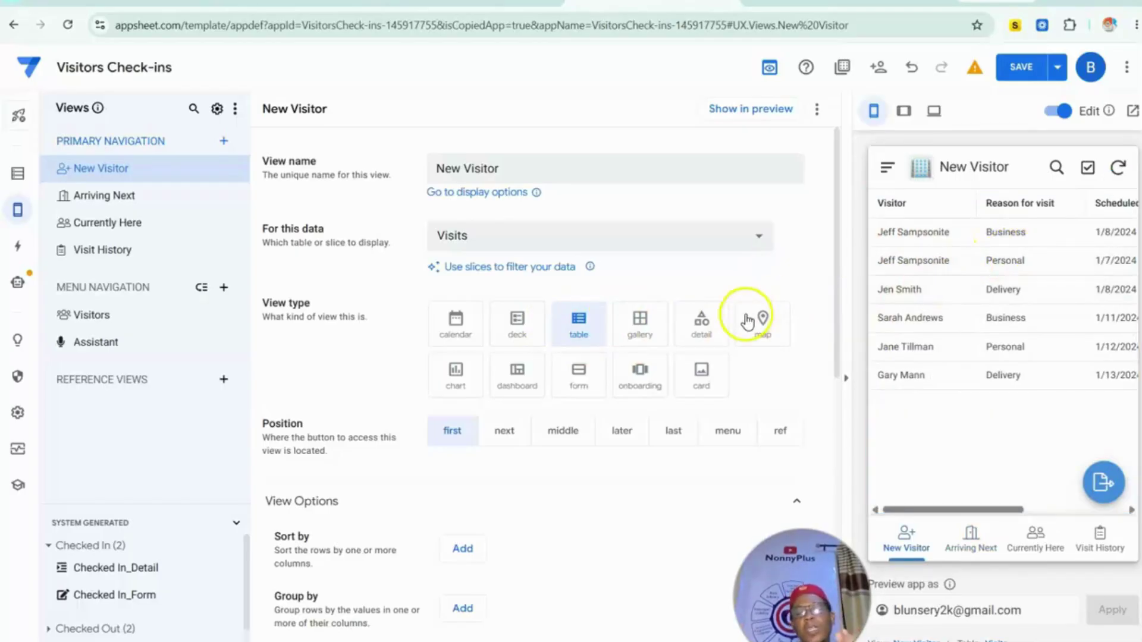
left_click(719, 327)
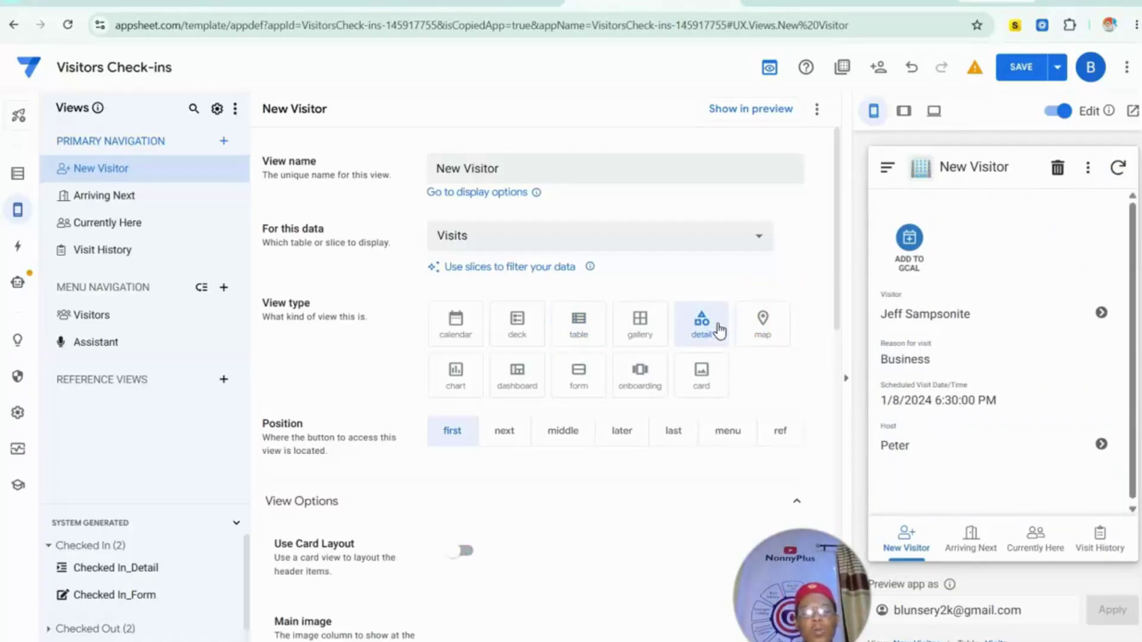
left_click(464, 383)
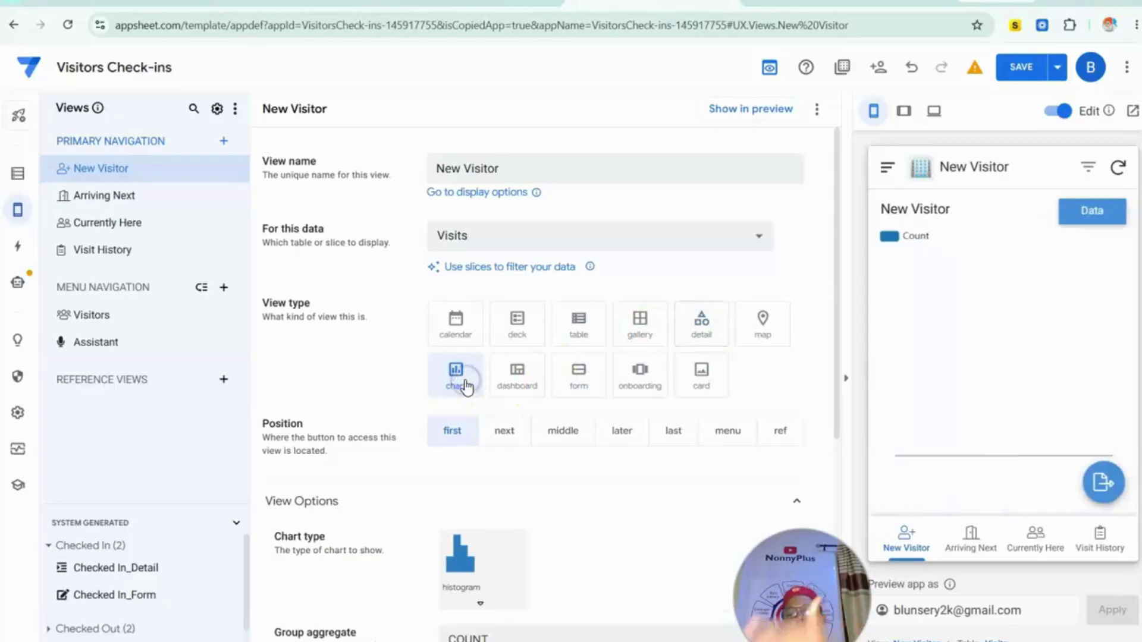
left_click(527, 383)
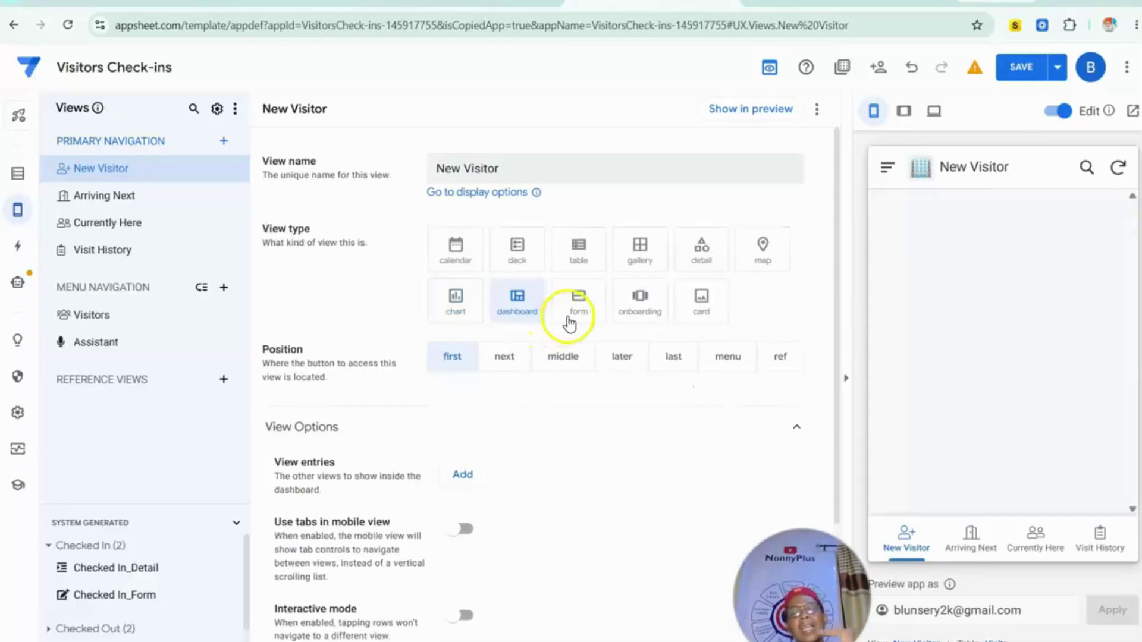
Return the New Visitor view to the form type and look through the Visitor choices in the app preview.
left_click(574, 312)
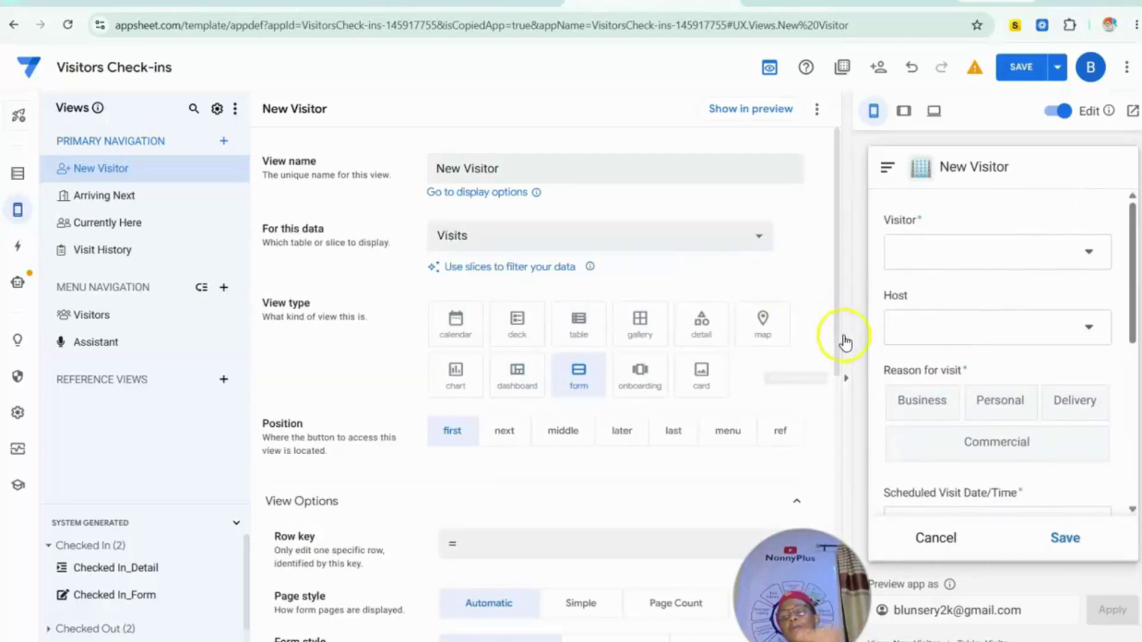
left_click(1001, 255)
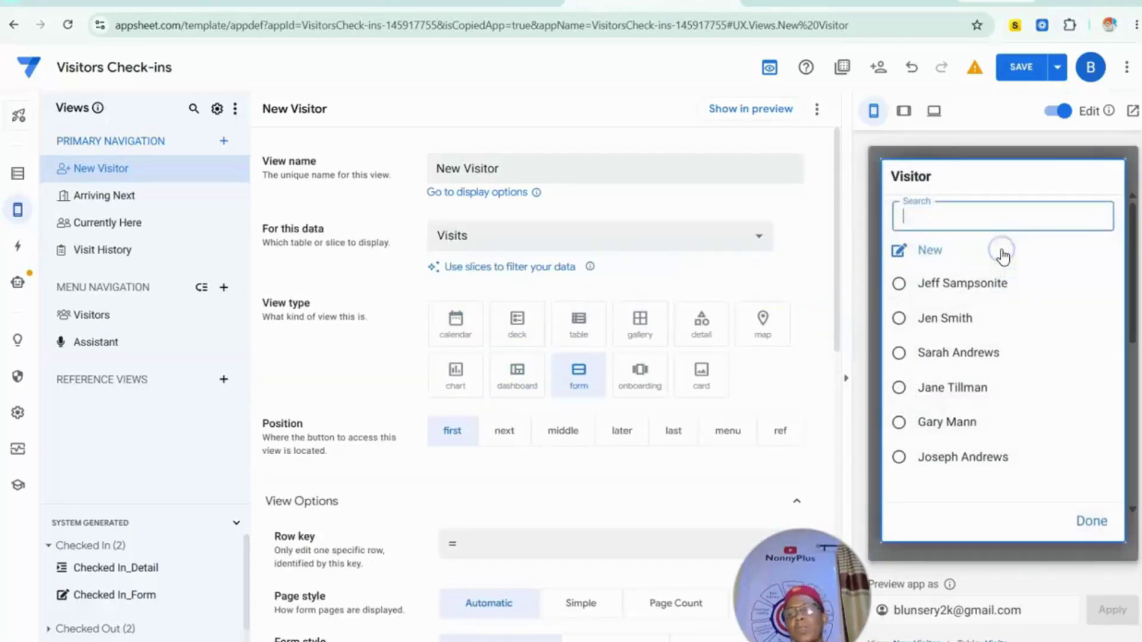
left_click(1086, 522)
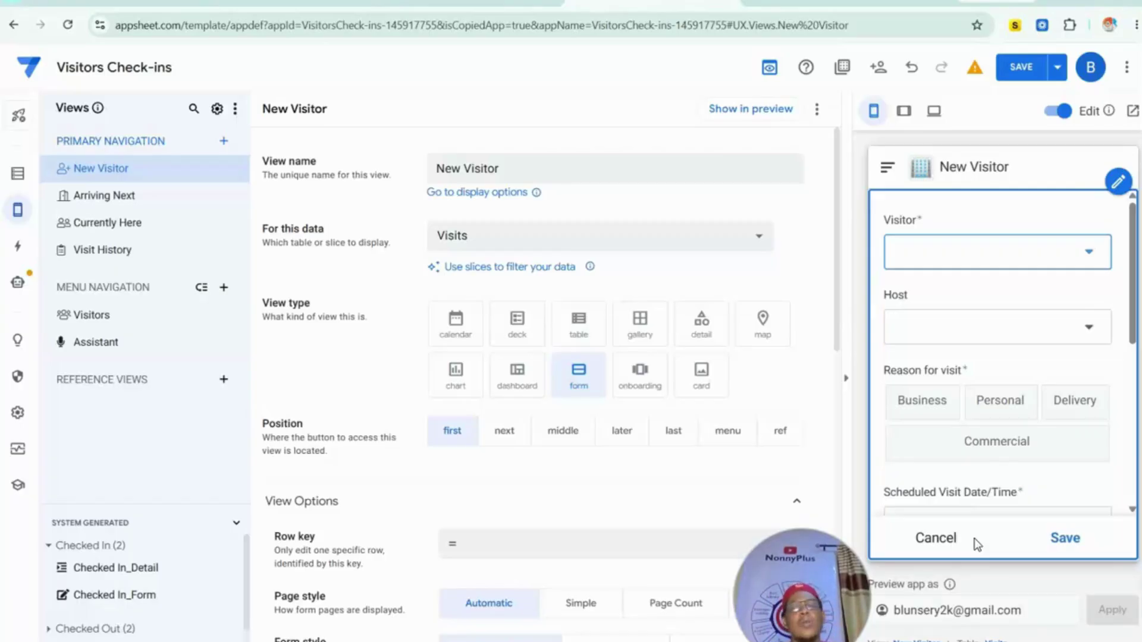
Open the app's actions to view the Visitors table's Delete action and save the app.
left_click(22, 255)
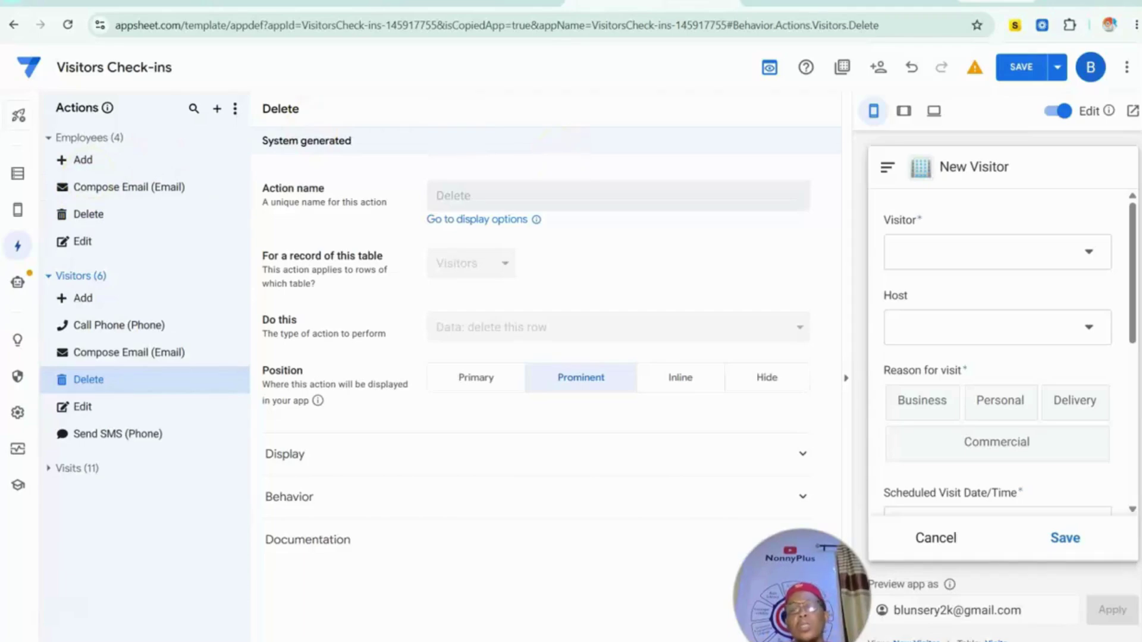
left_click(1022, 67)
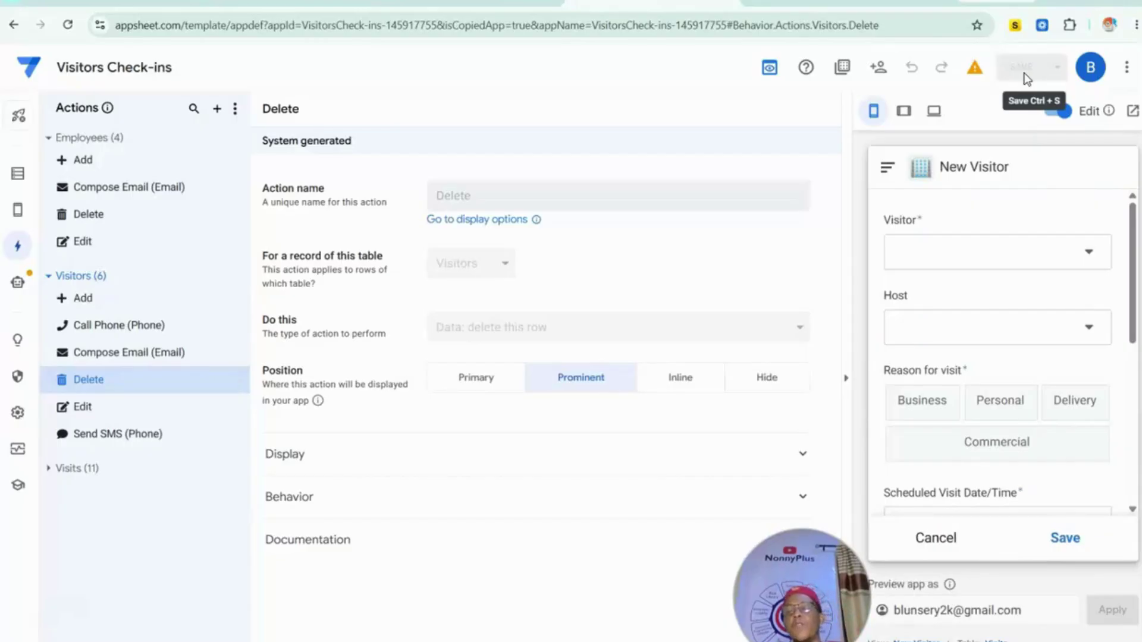
Start sharing the Visitors Check-ins app, add the invitee's e-mail address and turn on the advanced sharing options.
left_click(876, 72)
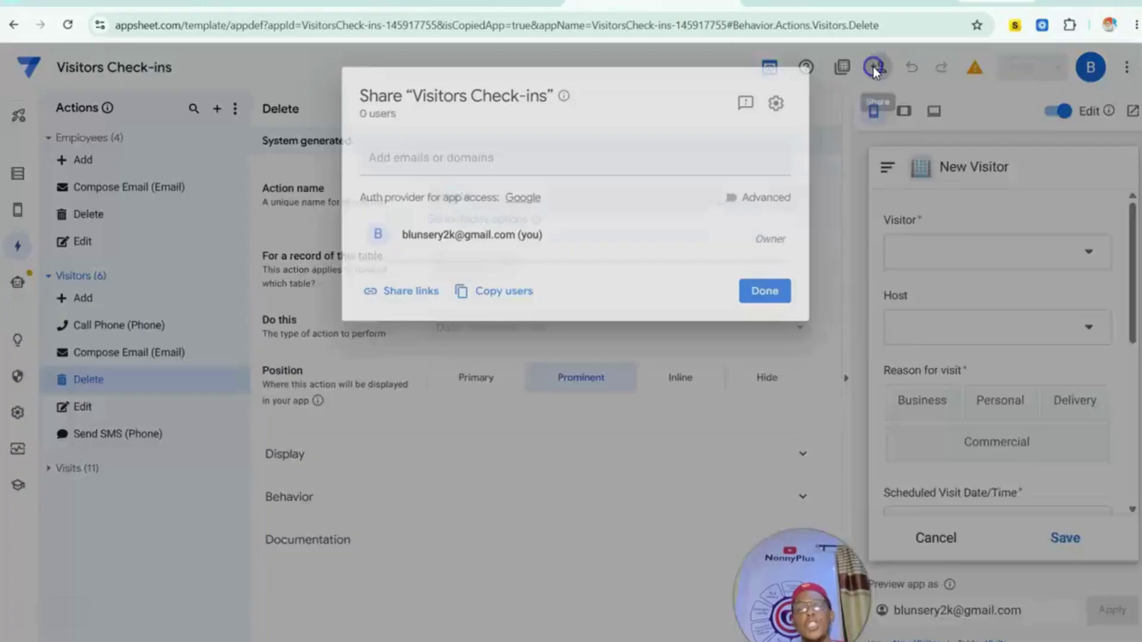
left_click(380, 154)
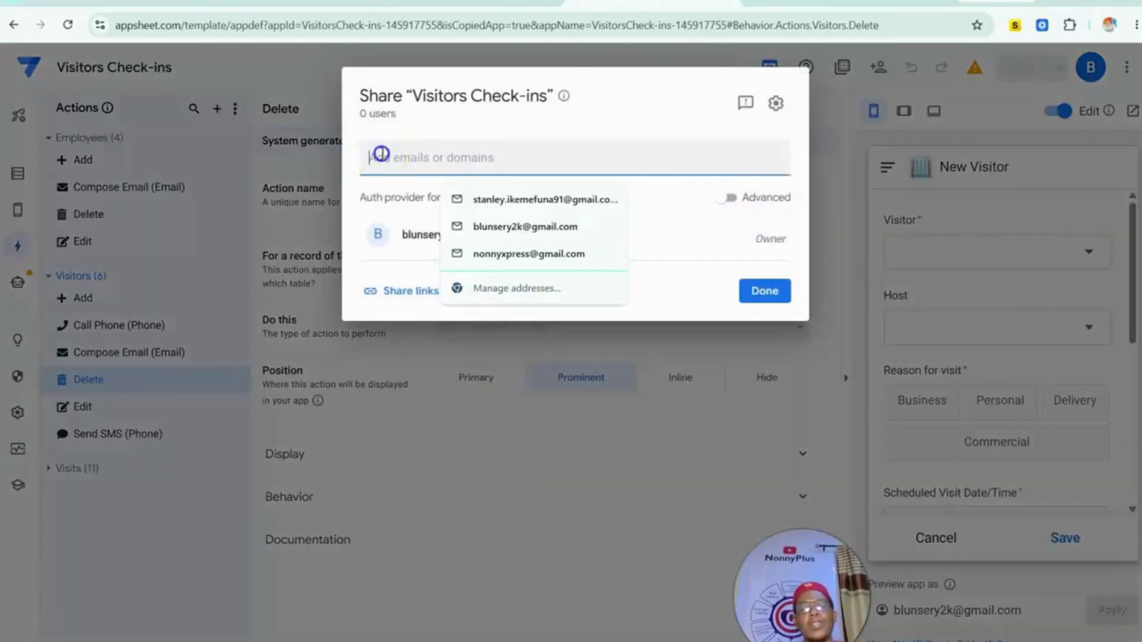
type("sta")
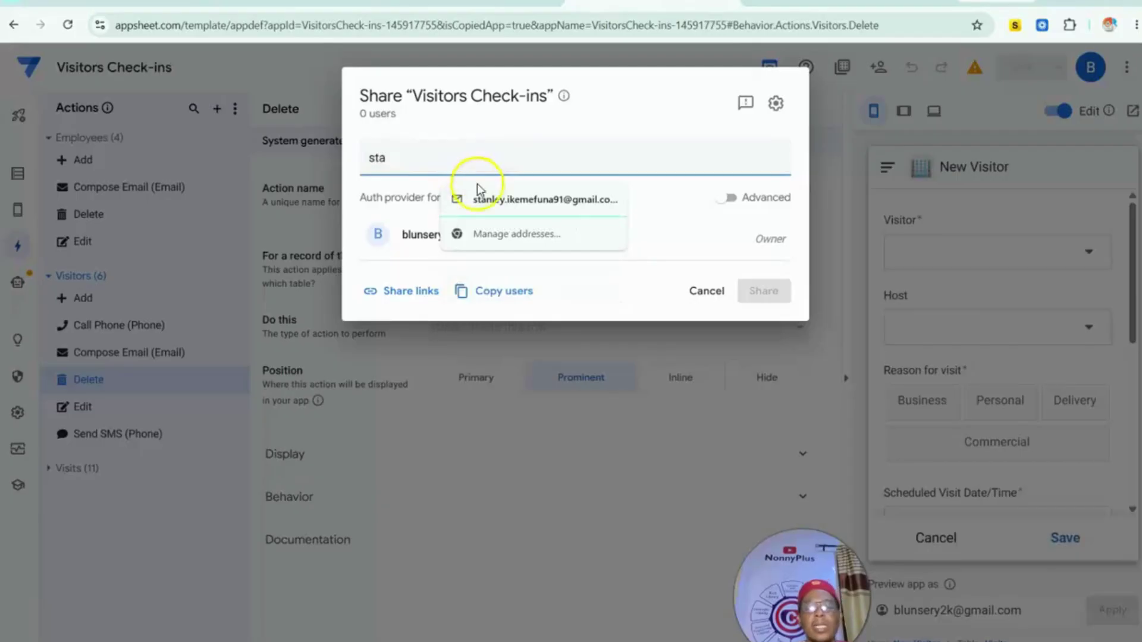
left_click(502, 200)
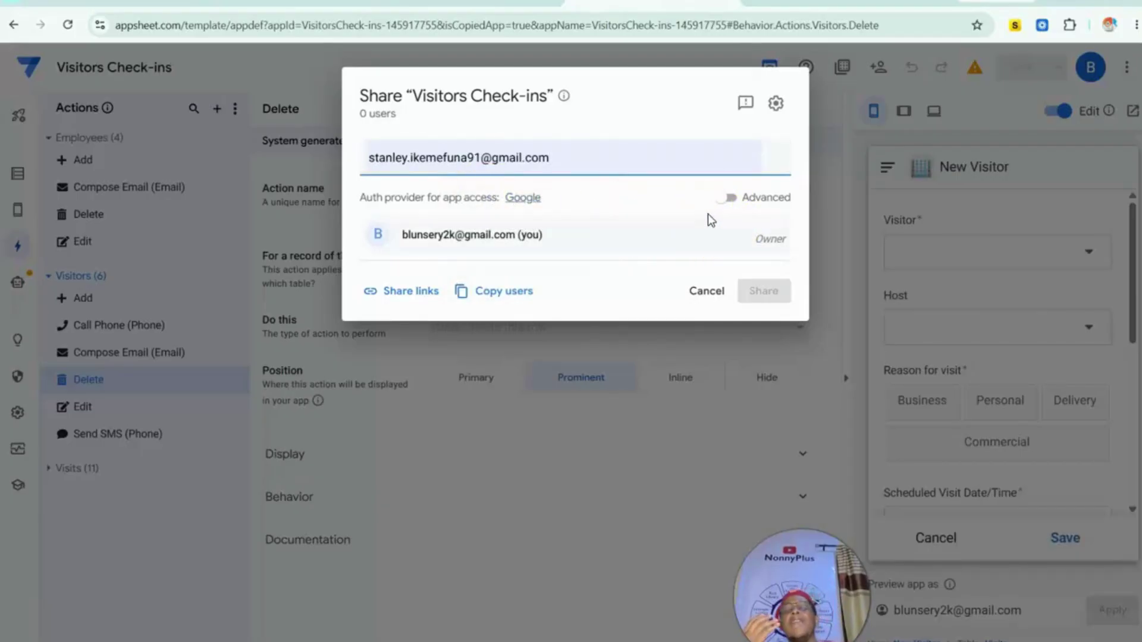
left_click(722, 201)
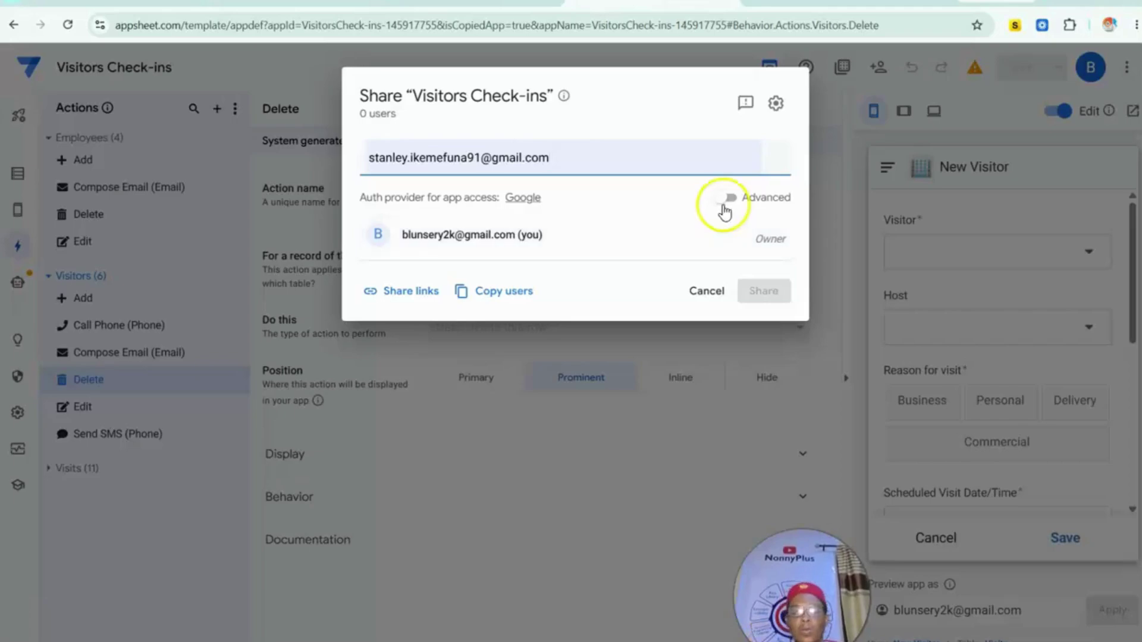
left_click(722, 202)
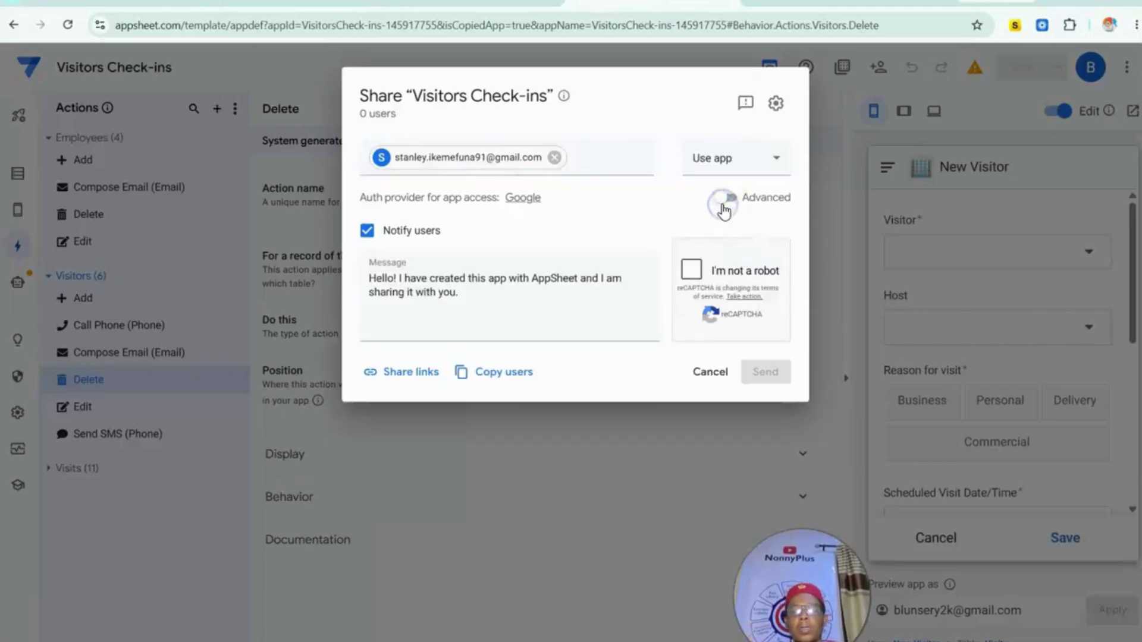
left_click(723, 202)
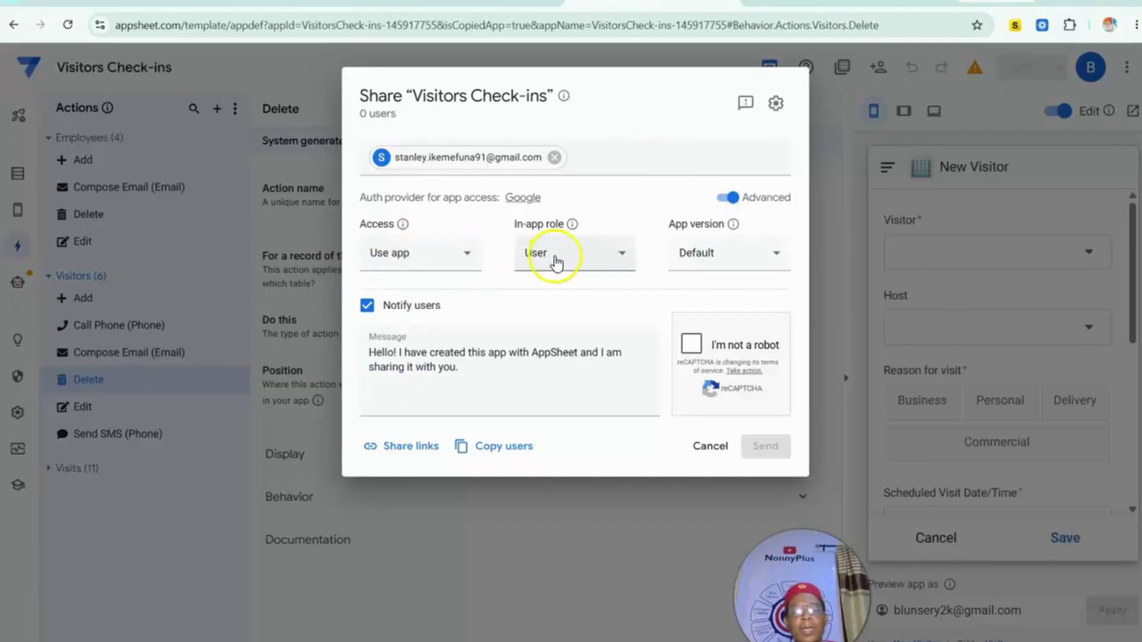
Set the invitee's in-app role to Admin, keeping the Default app version and Use app access.
left_click(602, 262)
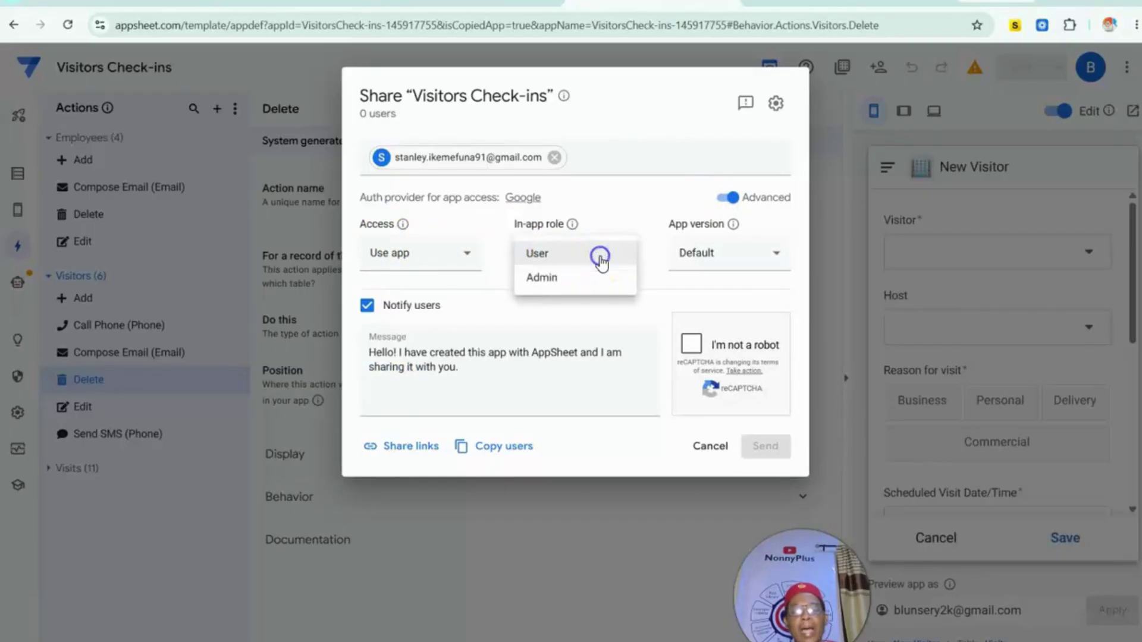
left_click(559, 278)
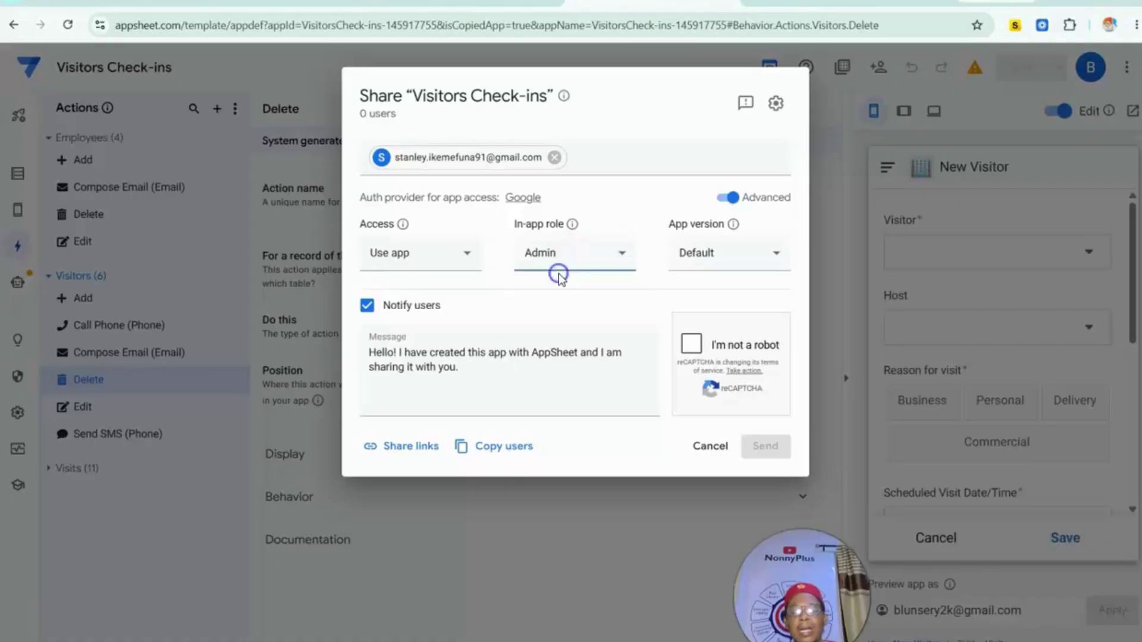
left_click(710, 255)
left_click(643, 195)
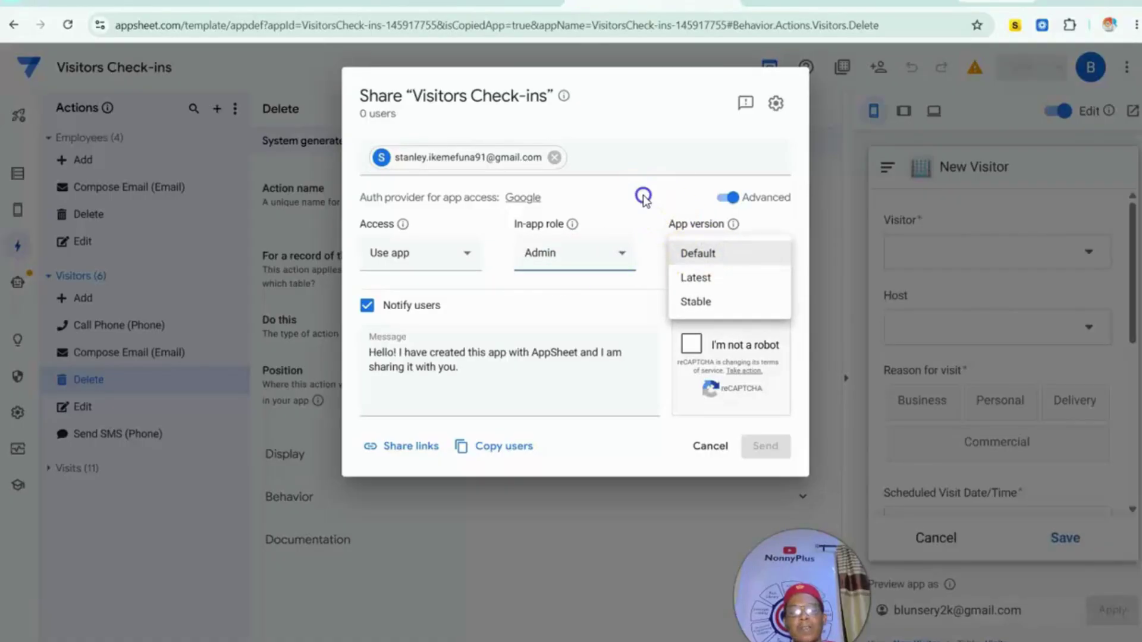
left_click(436, 269)
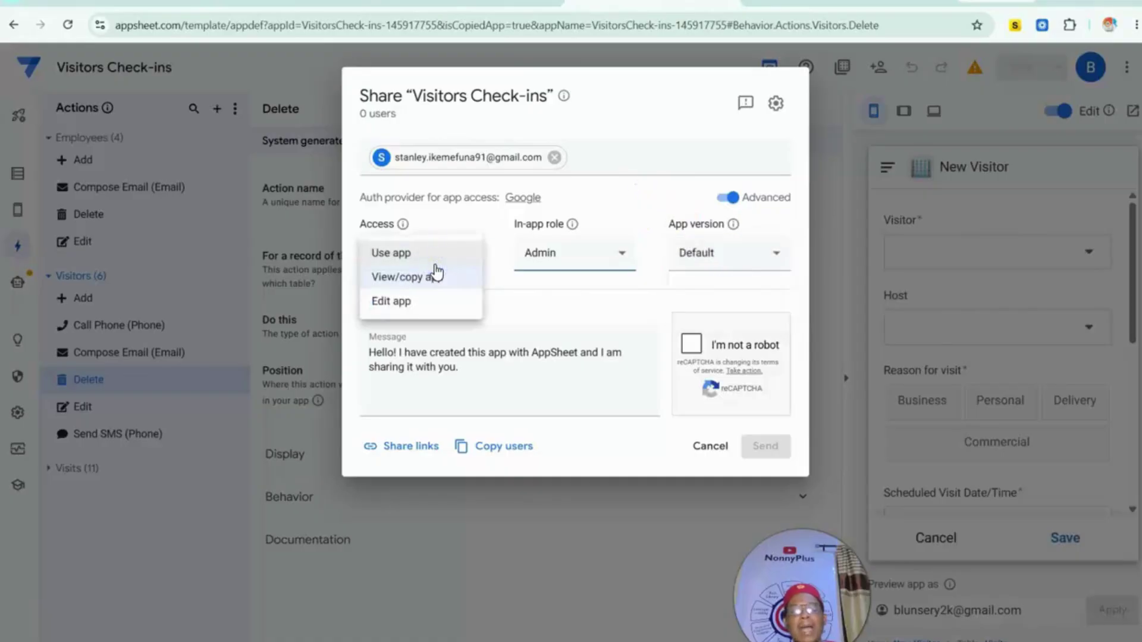
left_click(404, 256)
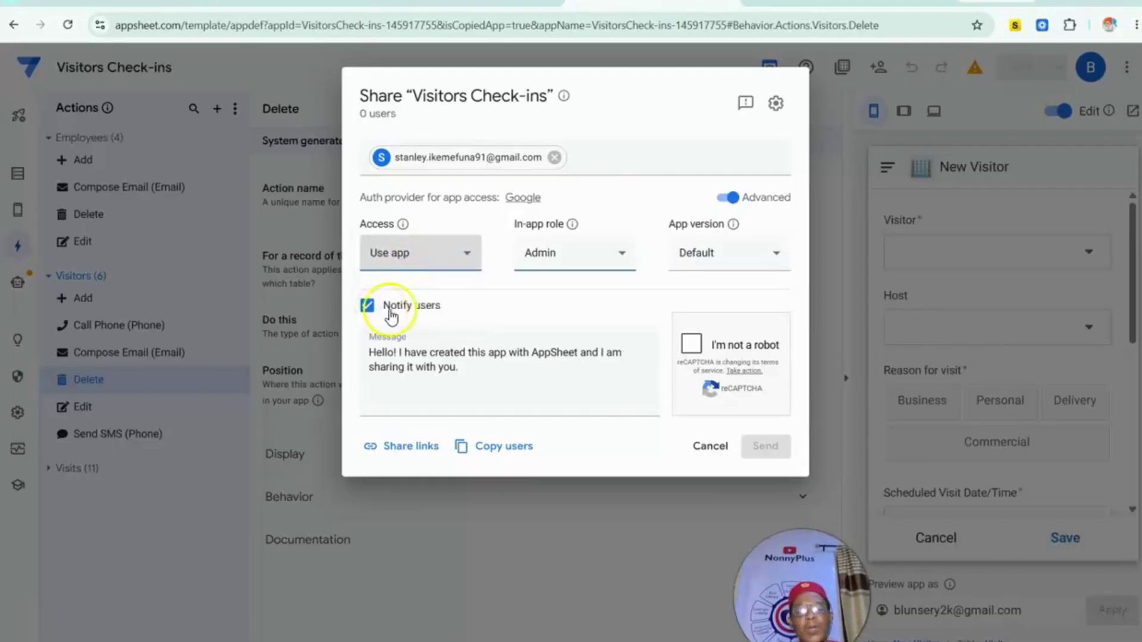
Complete the reCAPTCHA check, send the app invitation and finish sharing.
left_click(692, 351)
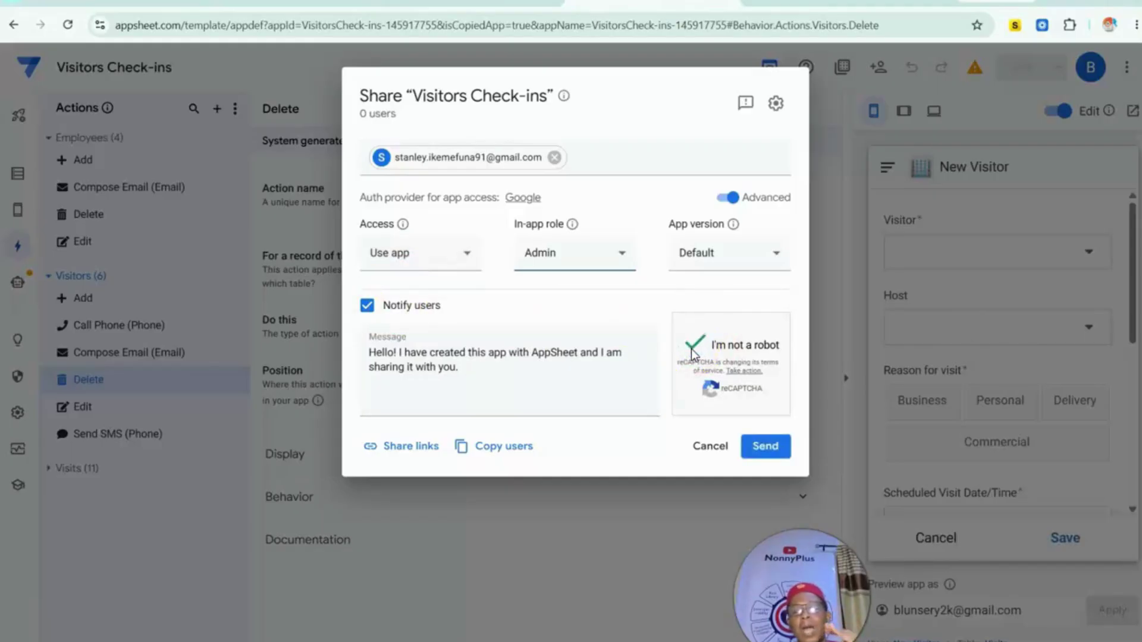
left_click(760, 446)
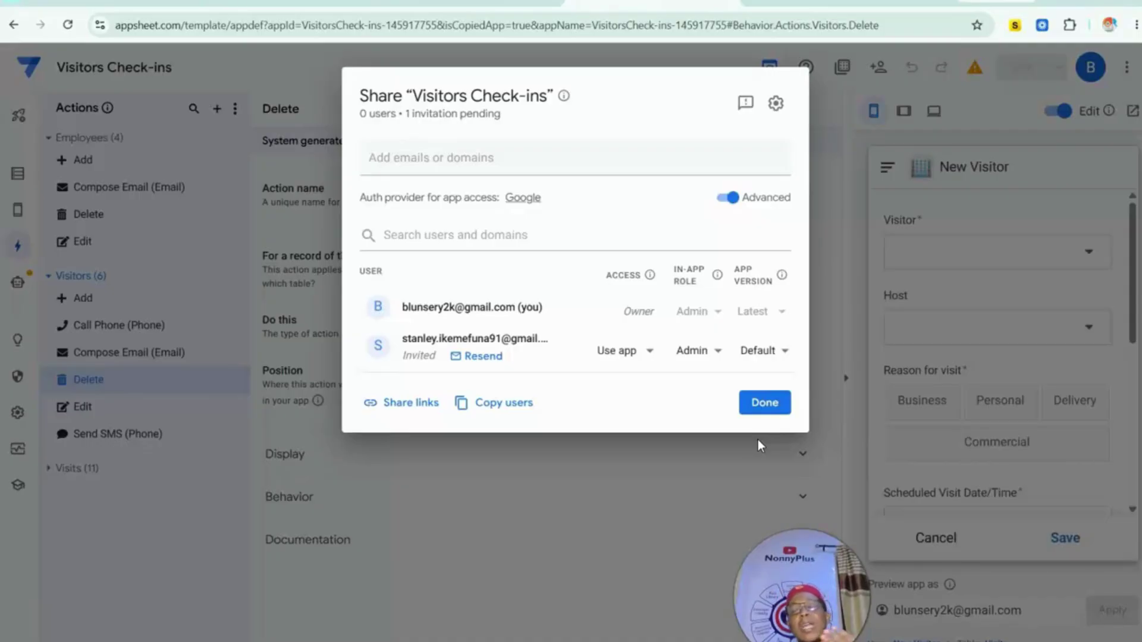
left_click(771, 408)
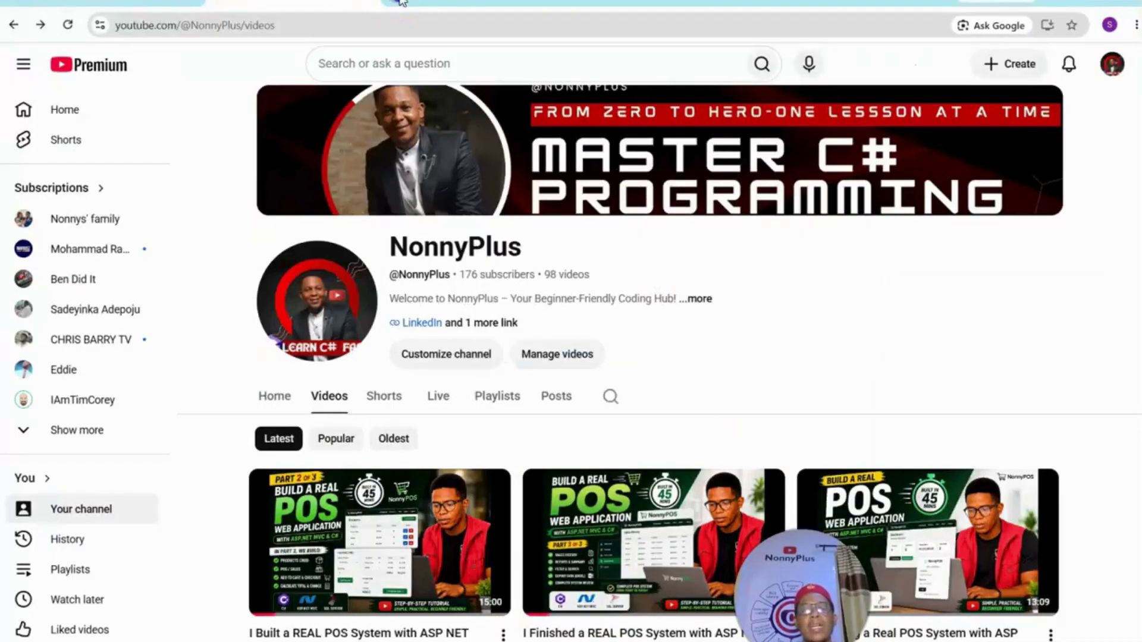
Switch to the invitee's Gmail inbox by opening gmail.com in a new browser tab.
left_click(388, 7)
type("gmail.com")
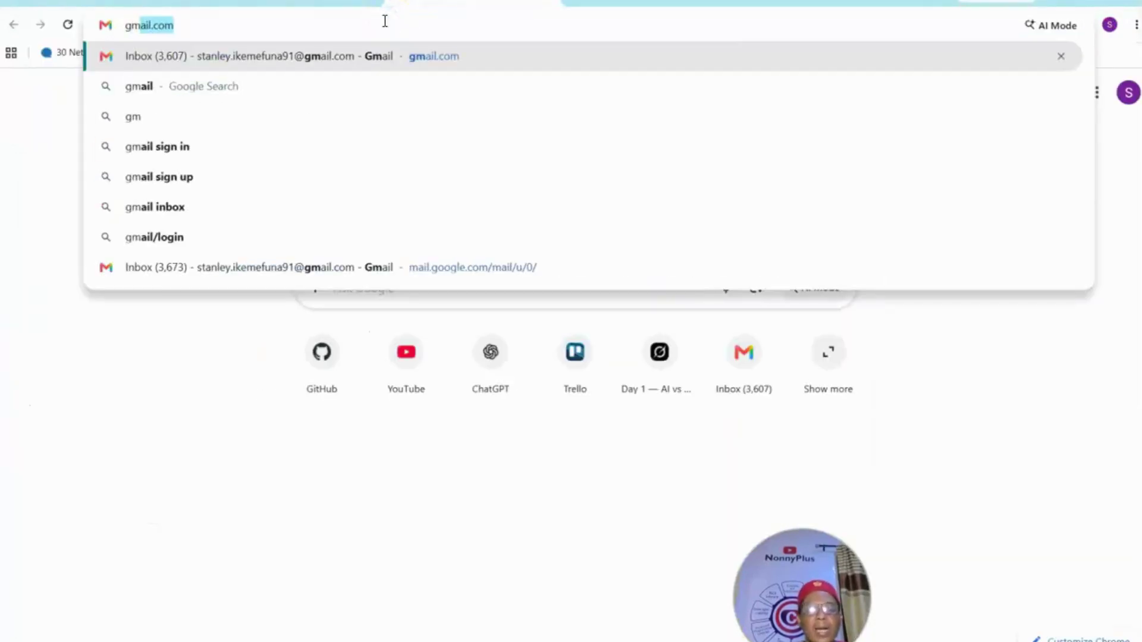
key("Return")
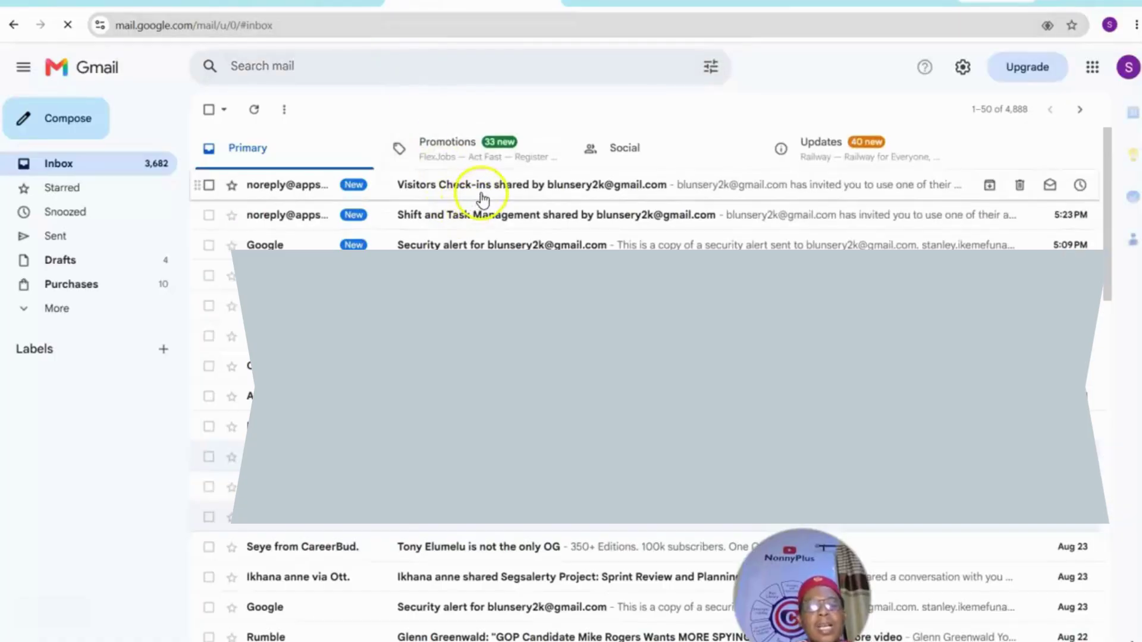
Read the Shift and Task Management invitation e-mail and return to the inbox.
left_click(503, 217)
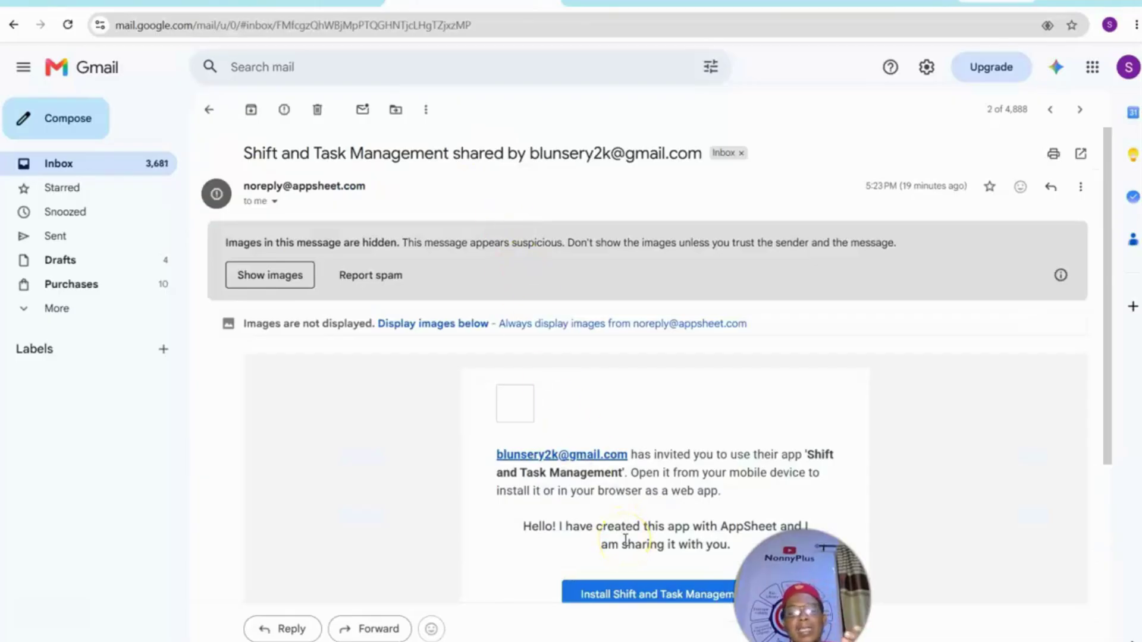
scroll(625, 541, "down", 3)
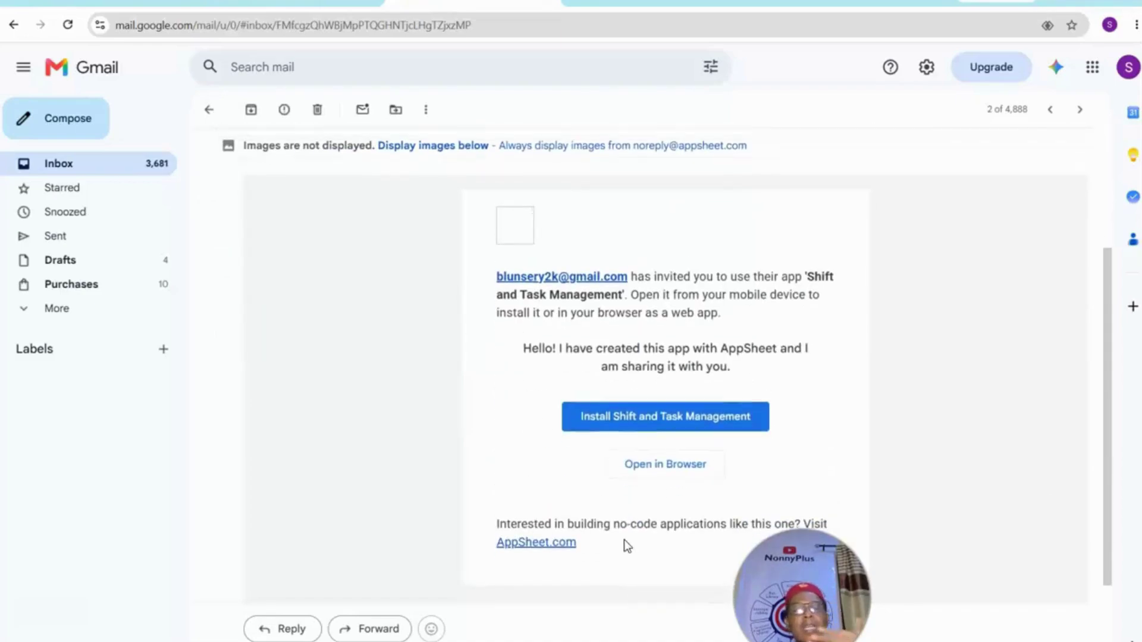
scroll(624, 542, "up", 1)
left_click(27, 120)
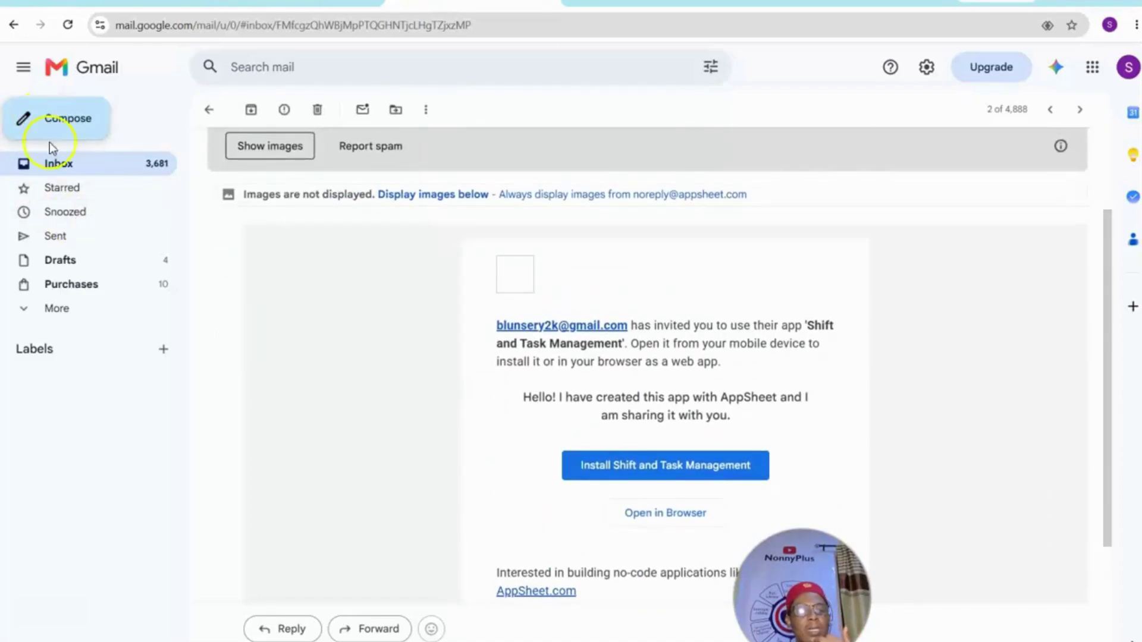
left_click(48, 163)
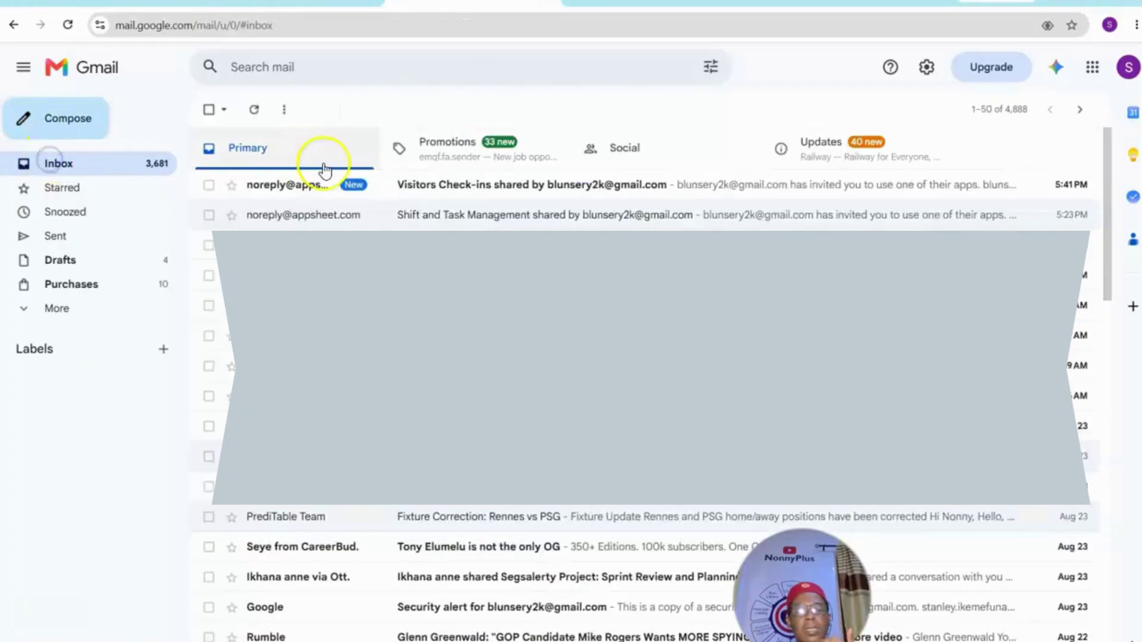
Open the Visitors Check-ins invitation e-mail, follow its install link and proceed to the app's sign-in page.
left_click(421, 189)
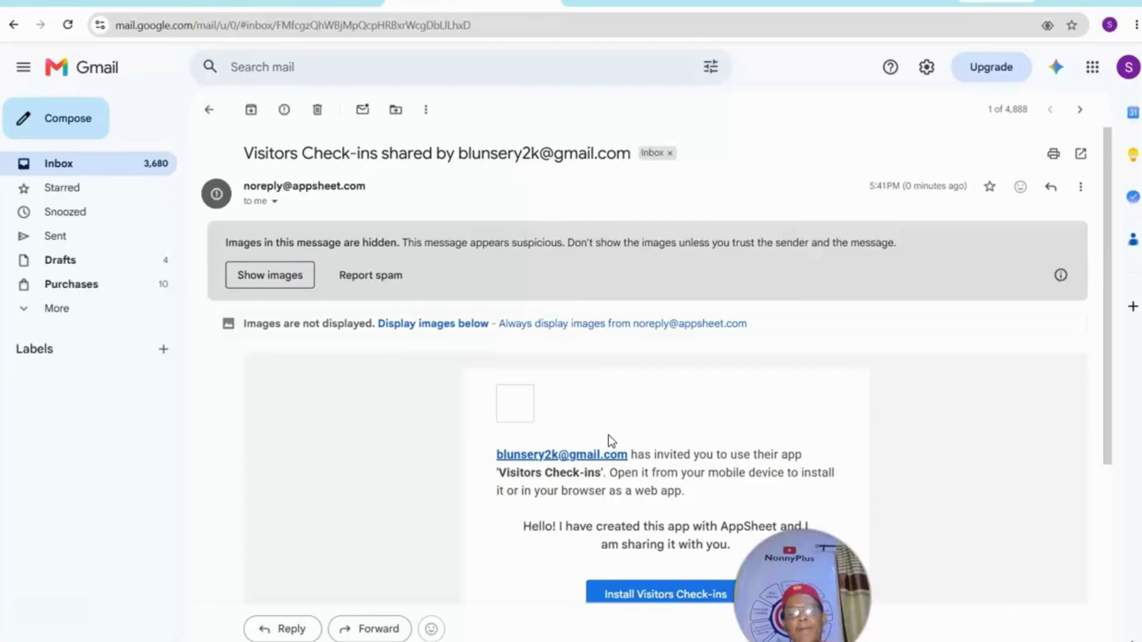
scroll(608, 436, "down", 2)
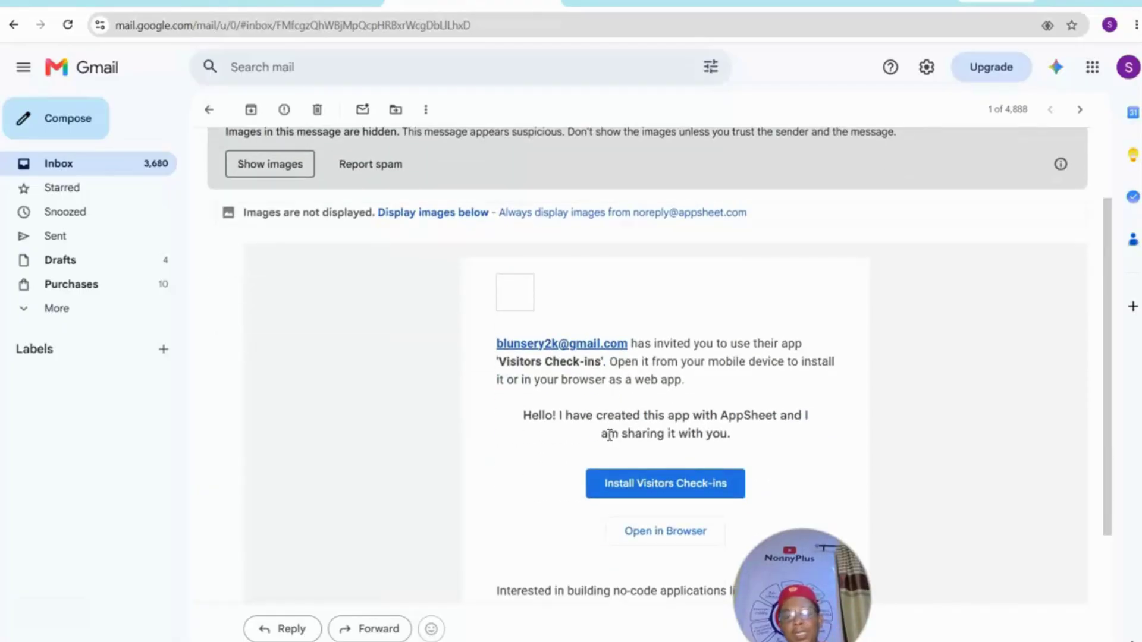
left_click(656, 485)
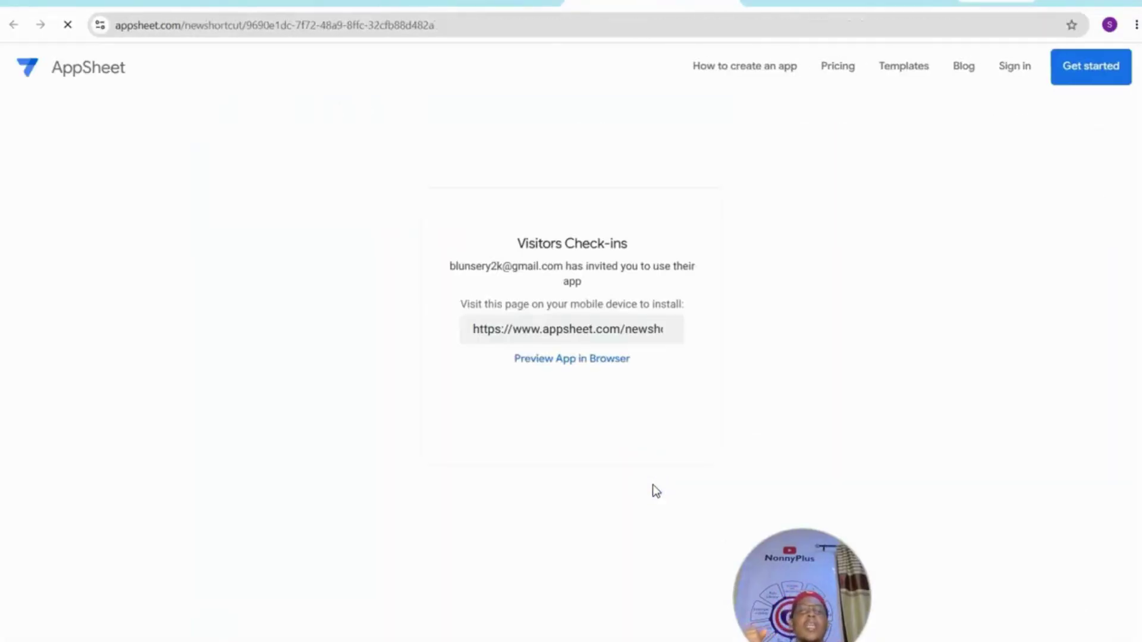
left_click(593, 467)
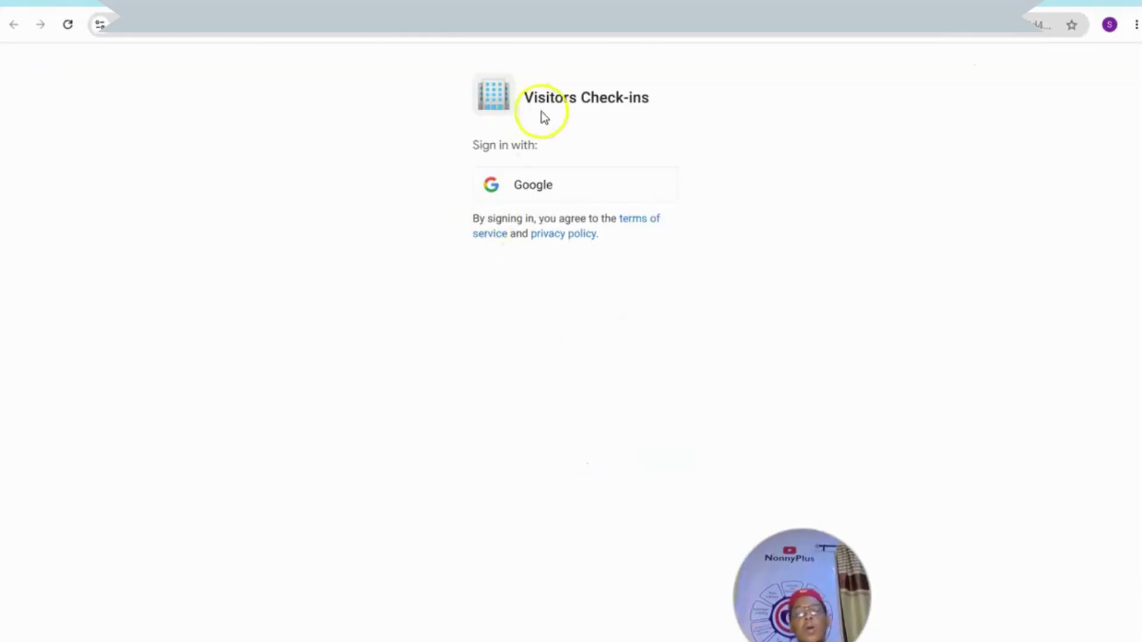
Sign in to Visitors Check-ins with the invitee's Google account and accept the app's data-sharing terms.
left_click(560, 187)
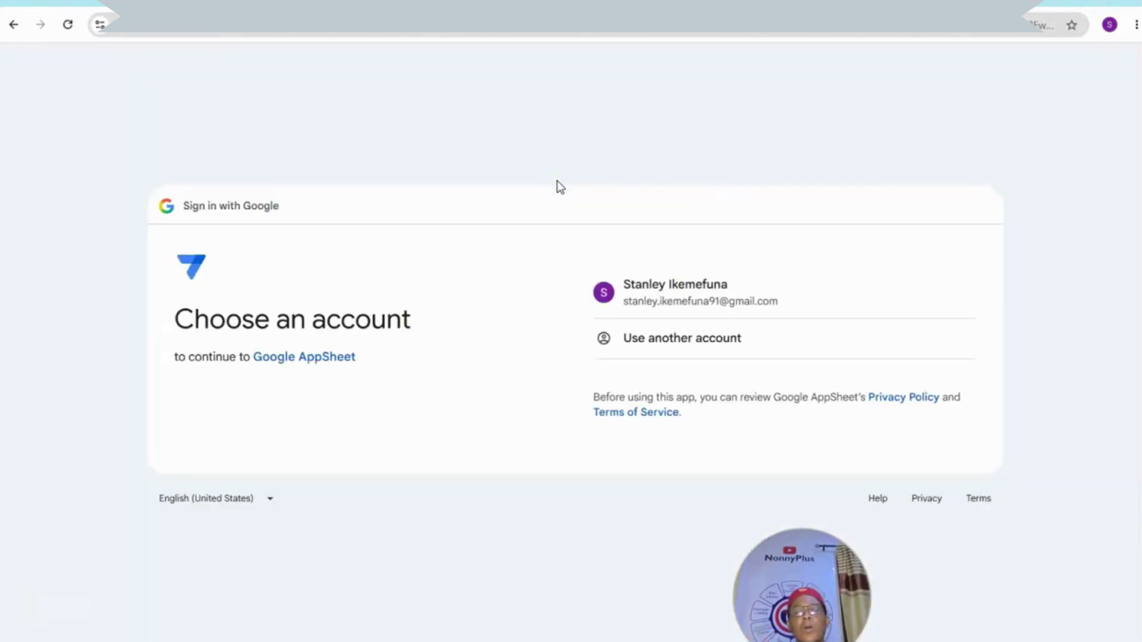
left_click(746, 309)
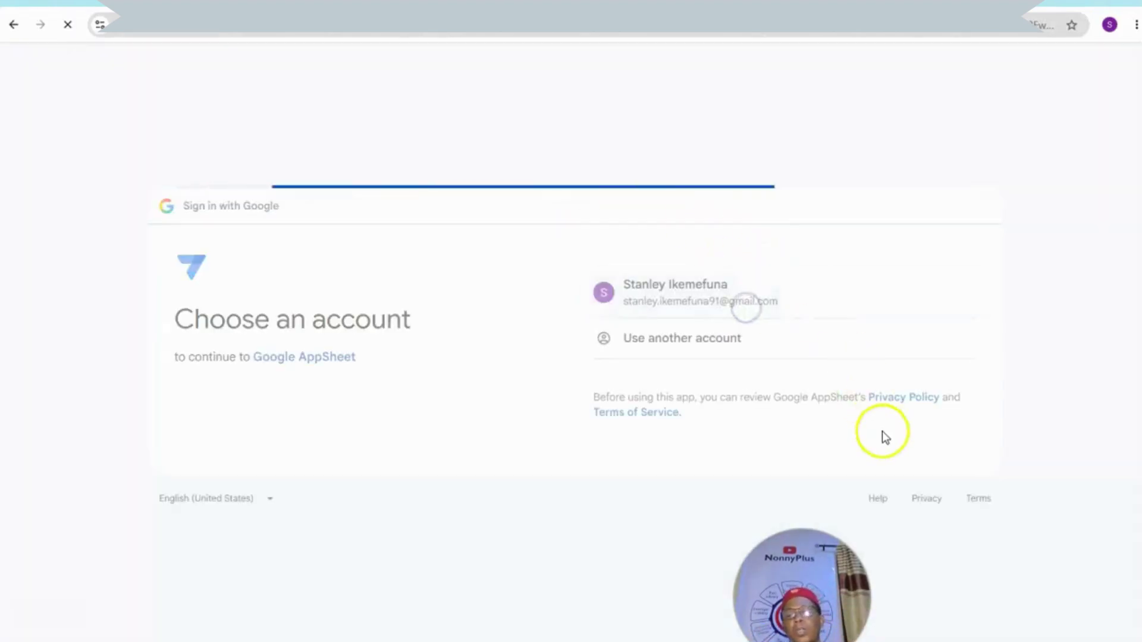
left_click(878, 483)
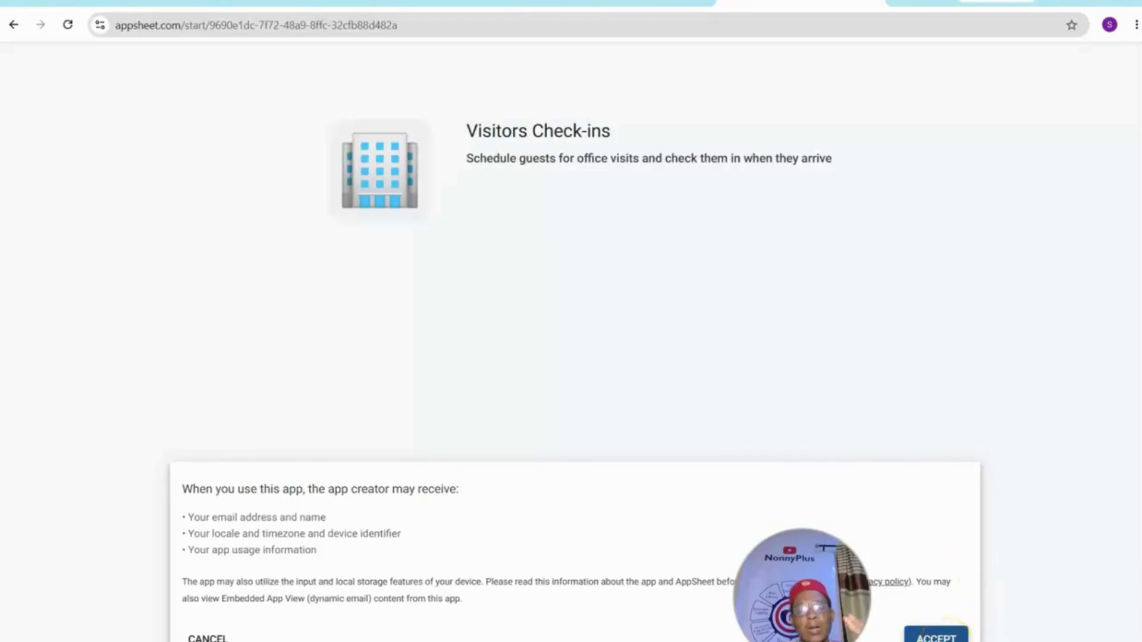
left_click(943, 635)
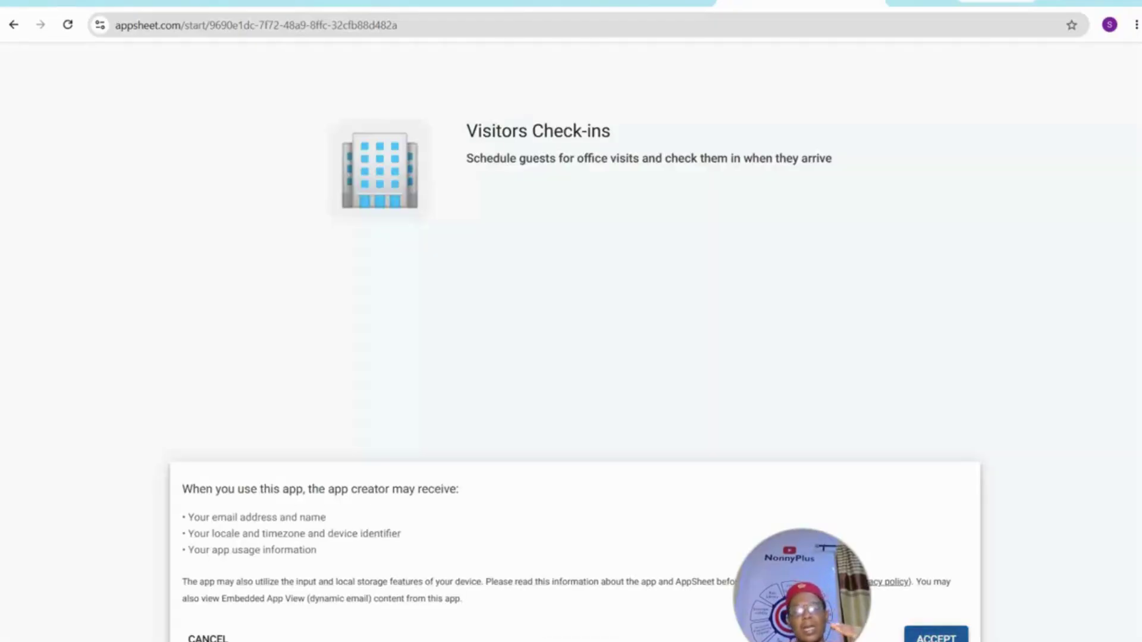
left_click(944, 637)
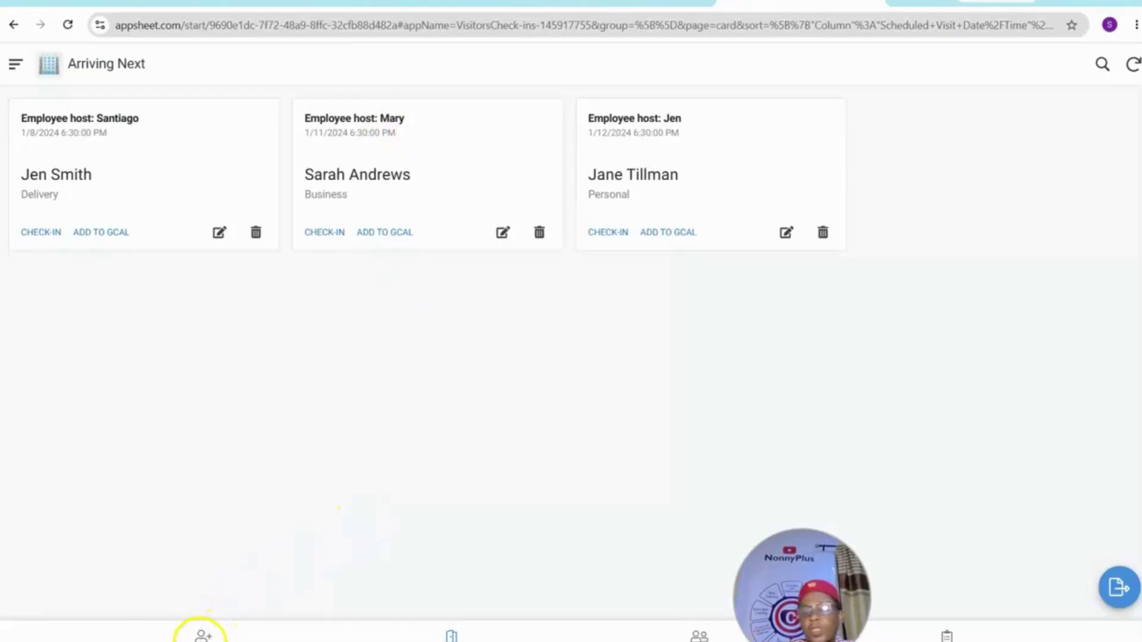
Start a new visitor record, choose the second listed visitor and an employee host, and set the reason for visit to Business.
left_click(202, 634)
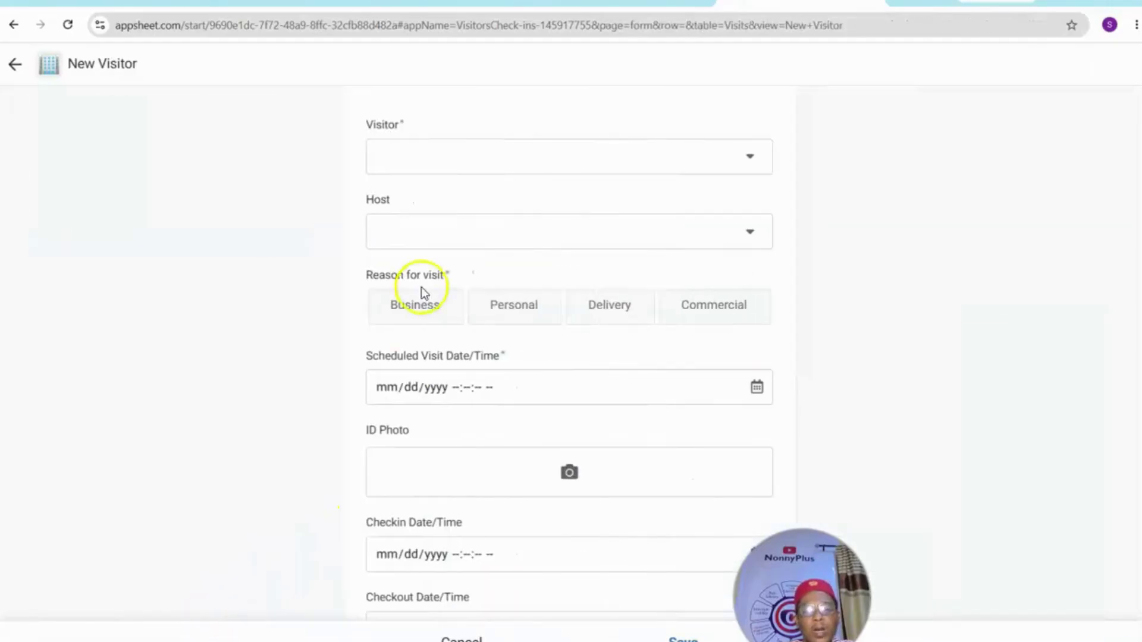
left_click(542, 152)
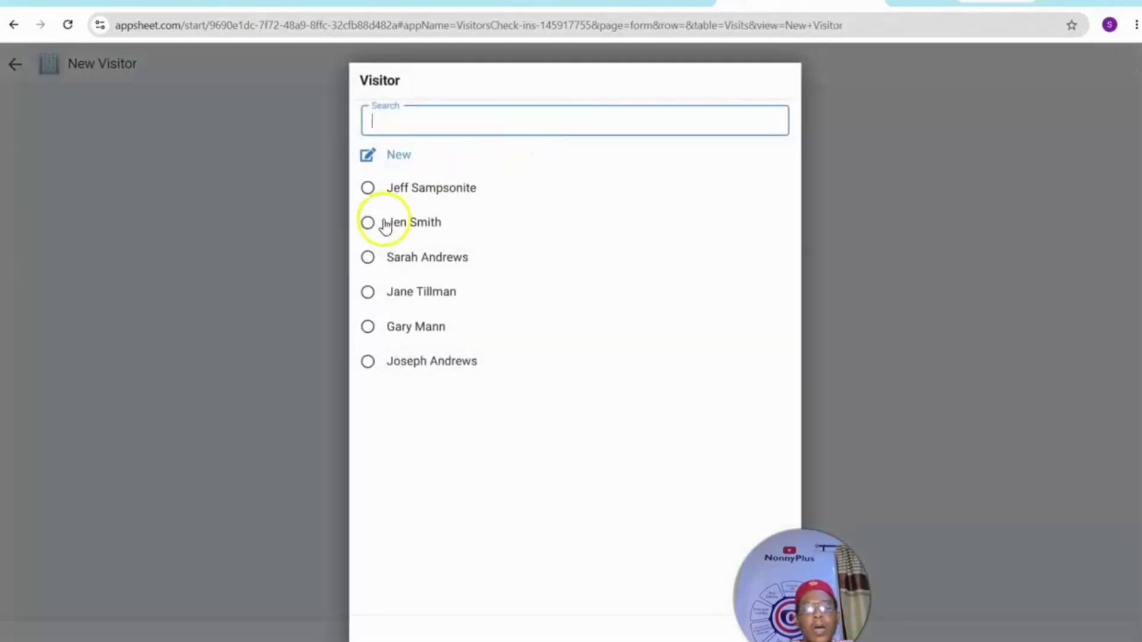
left_click(385, 225)
left_click(427, 233)
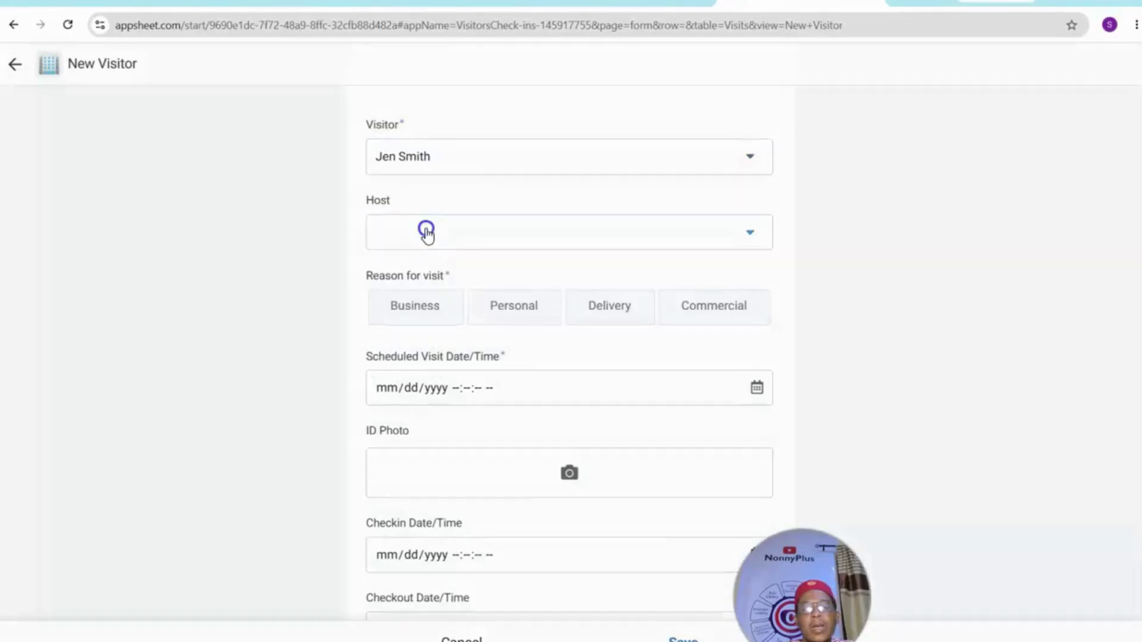
left_click(374, 292)
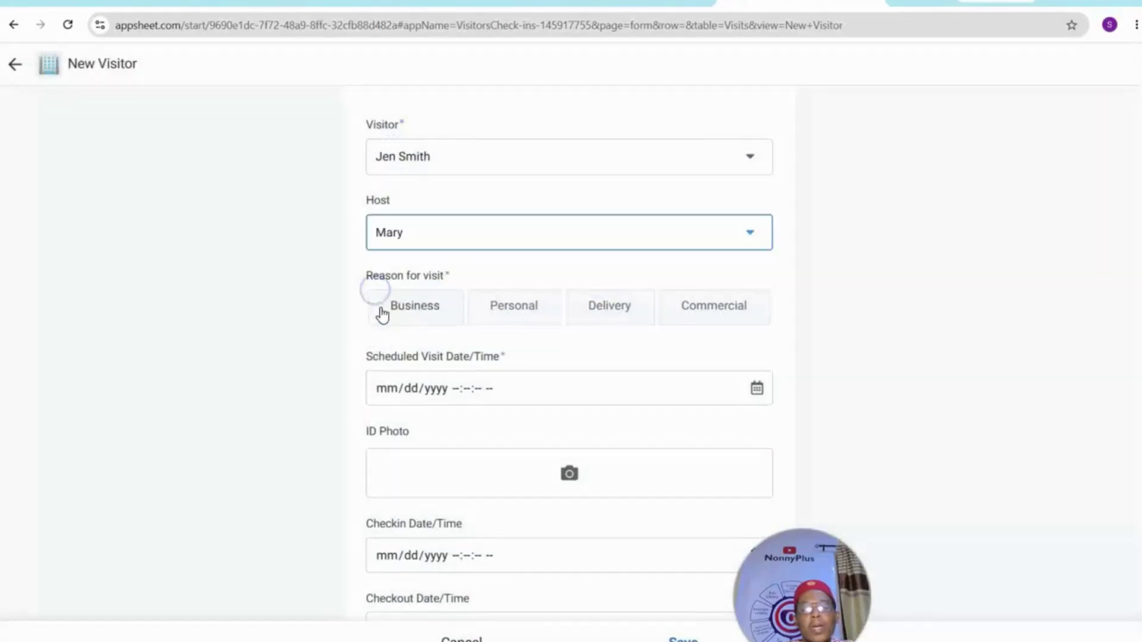
left_click(383, 314)
Set the scheduled visit date and time to 08/20/2026 08:43:47 PM.
left_click(761, 385)
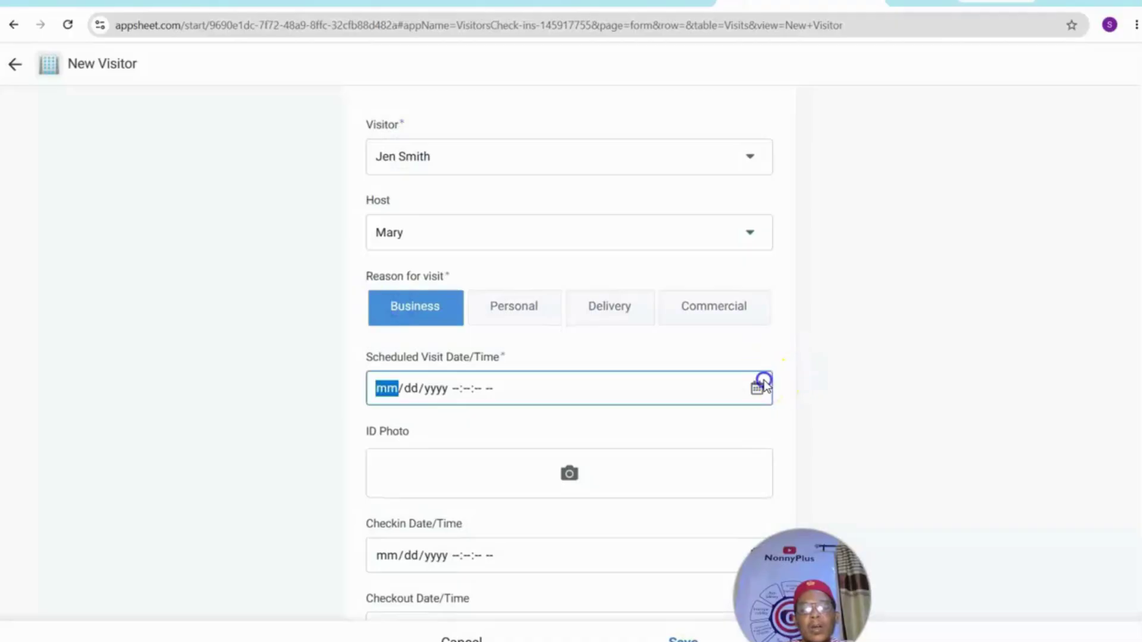
left_click(761, 386)
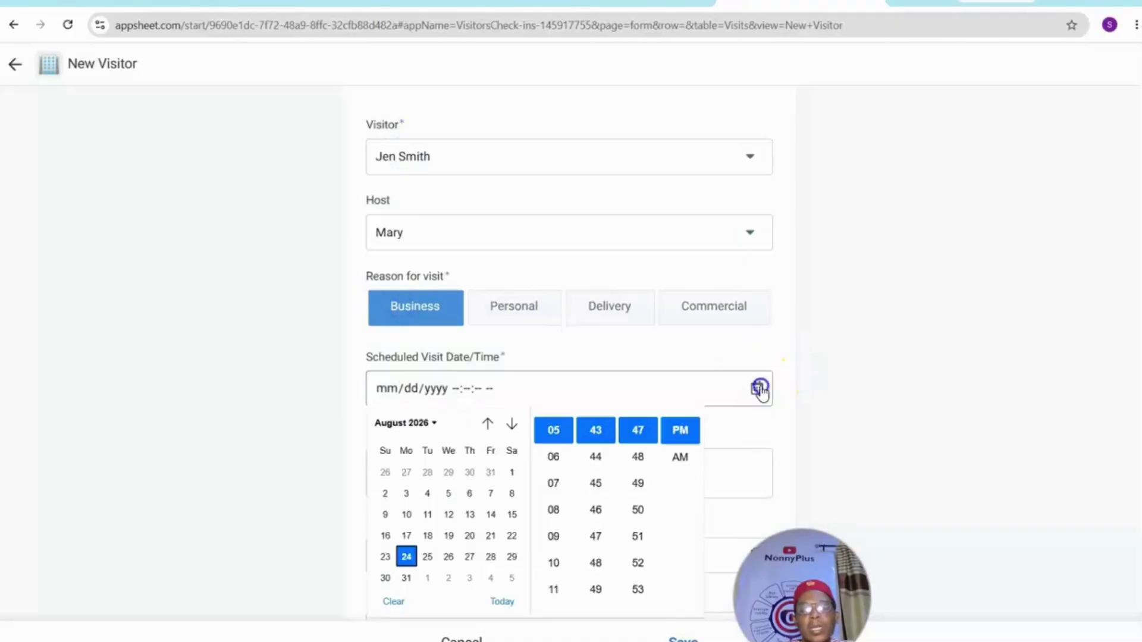
left_click(471, 535)
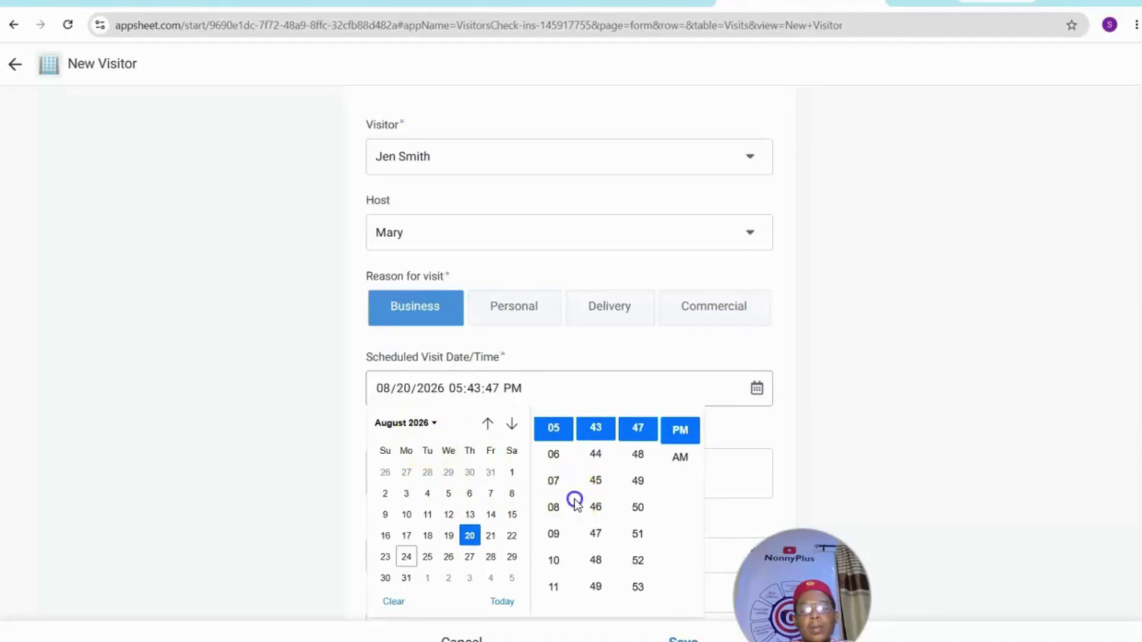
left_click(554, 508)
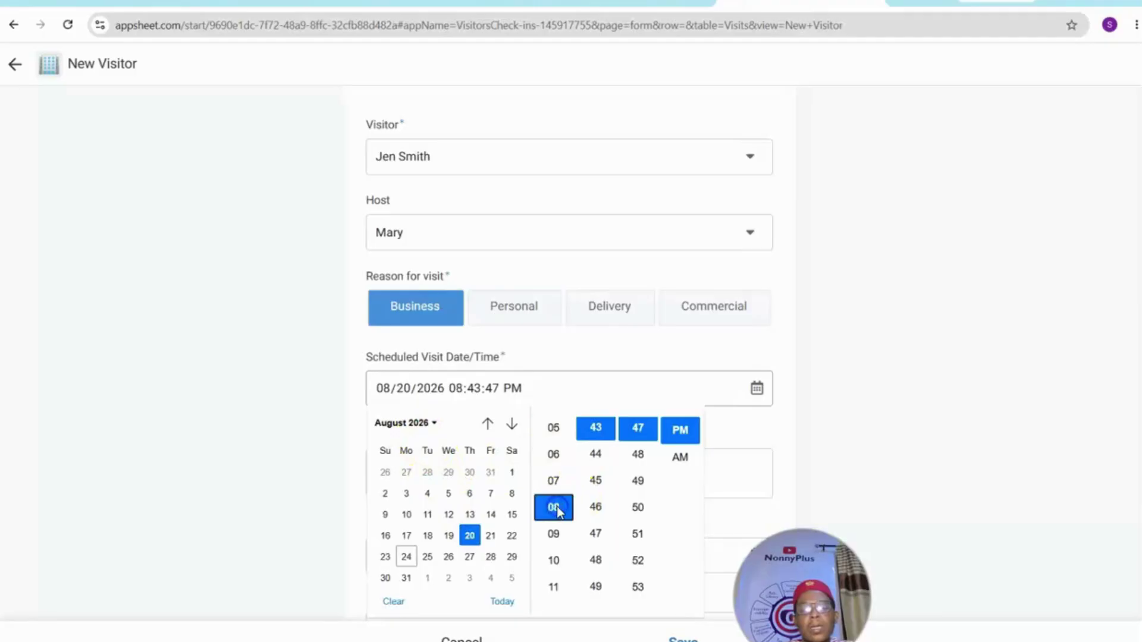
left_click(662, 636)
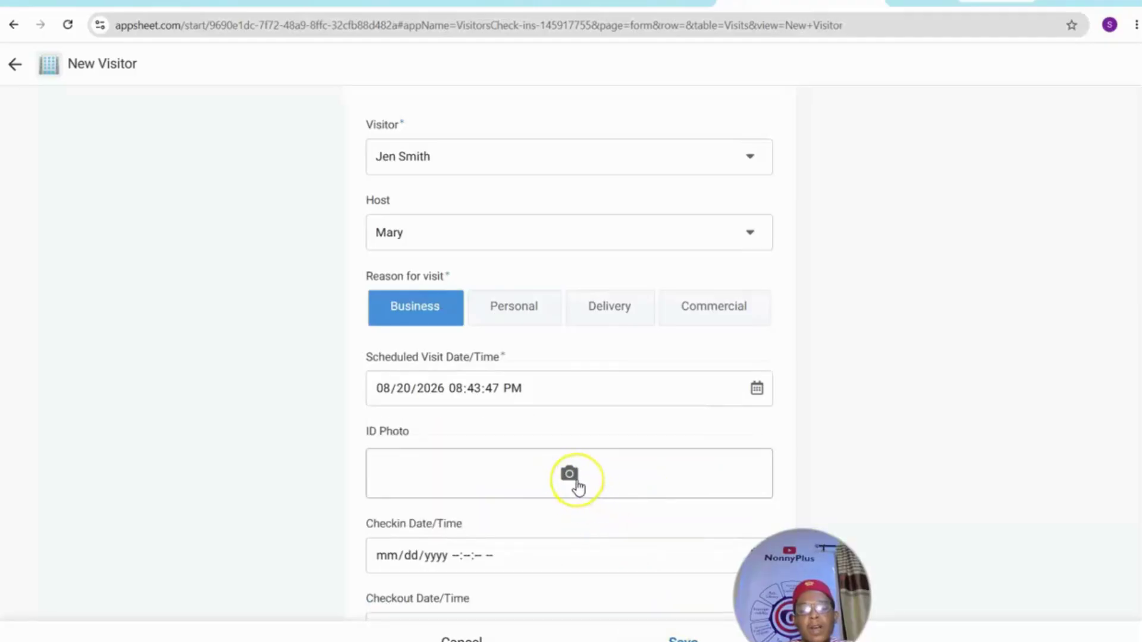
Set the visitor's check-in date and time to 08/13/2026 05:46:57 AM.
scroll(579, 488, "down", 1)
scroll(578, 488, "down", 2)
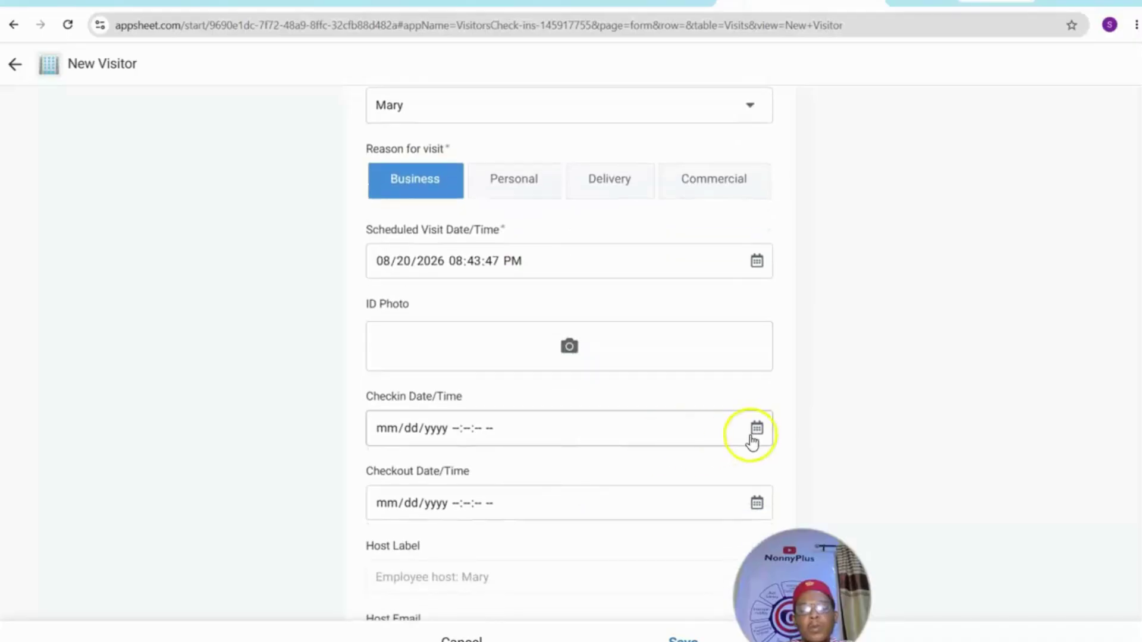
left_click(756, 429)
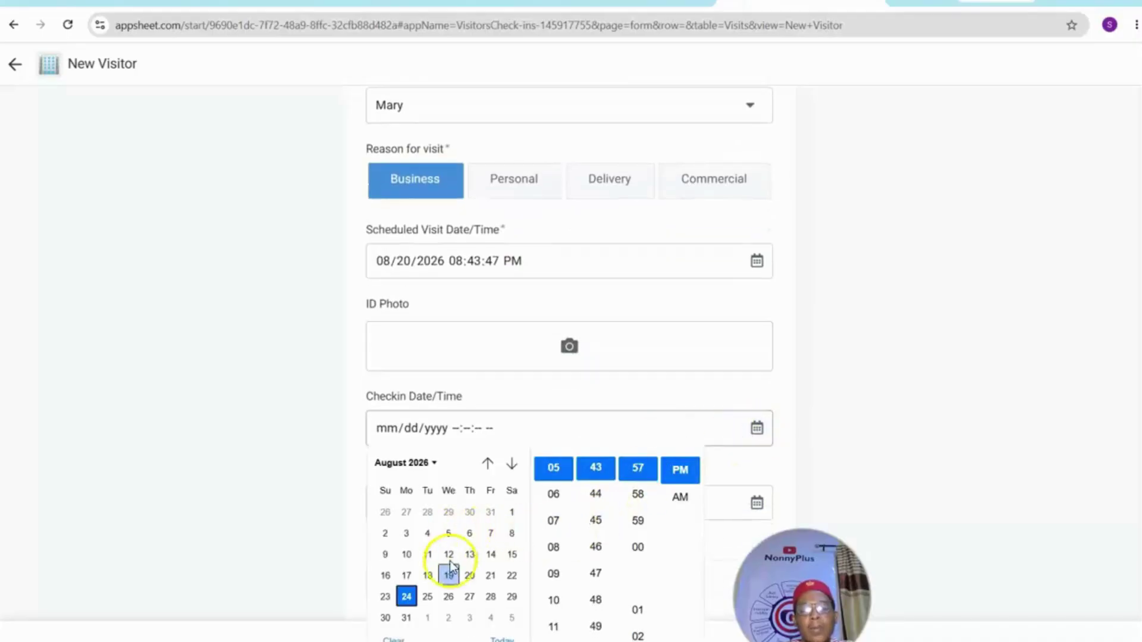
left_click(595, 547)
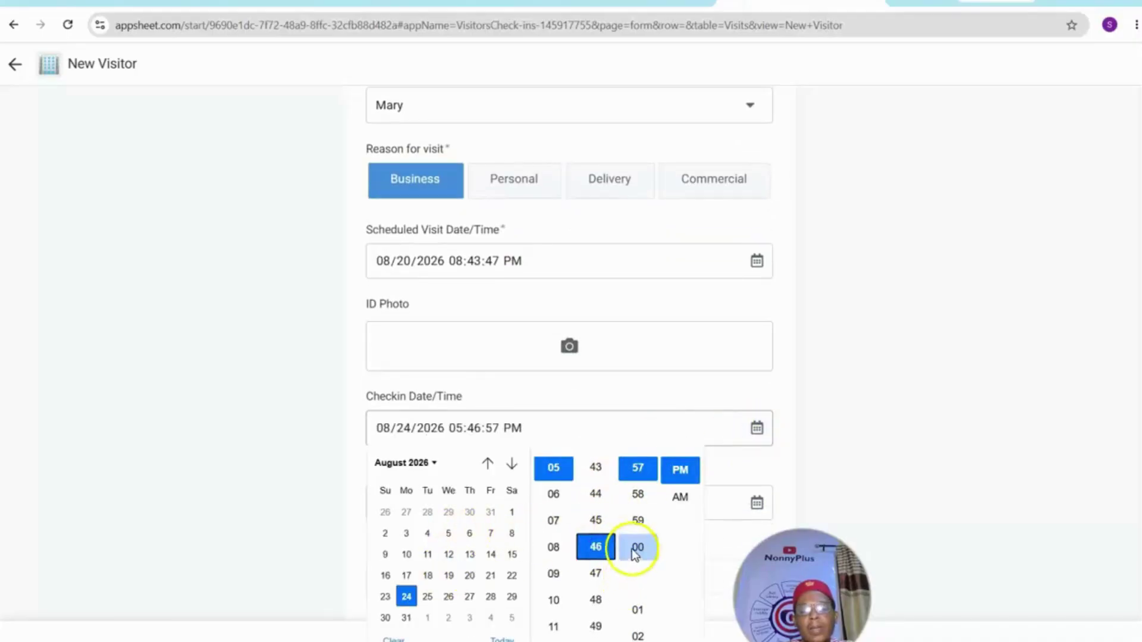
left_click(469, 553)
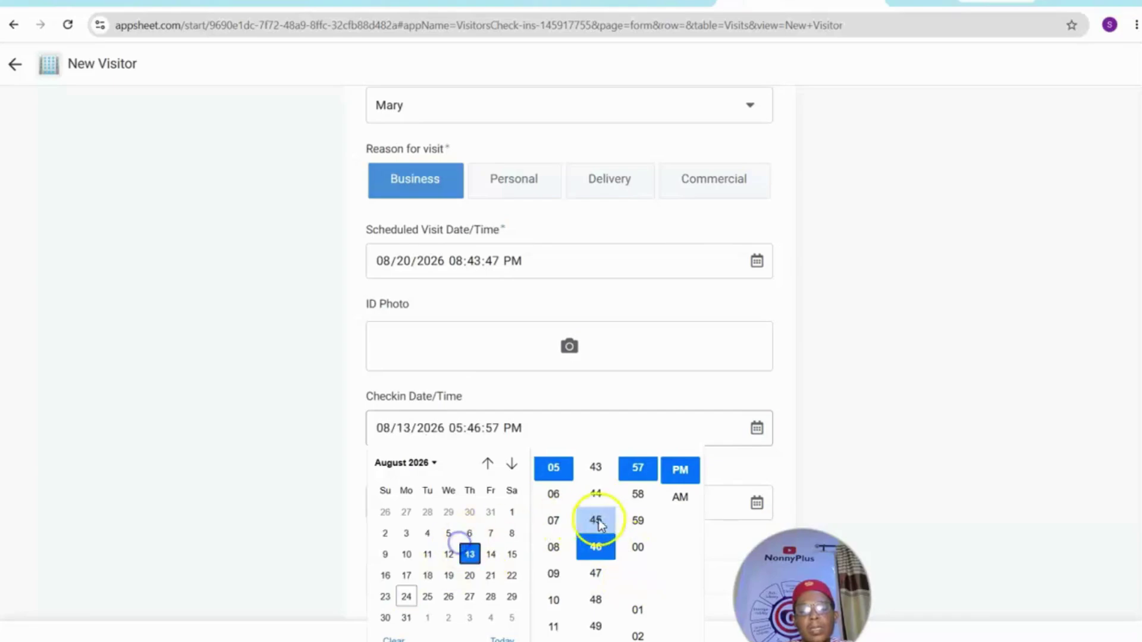
scroll(637, 613, "down", 10)
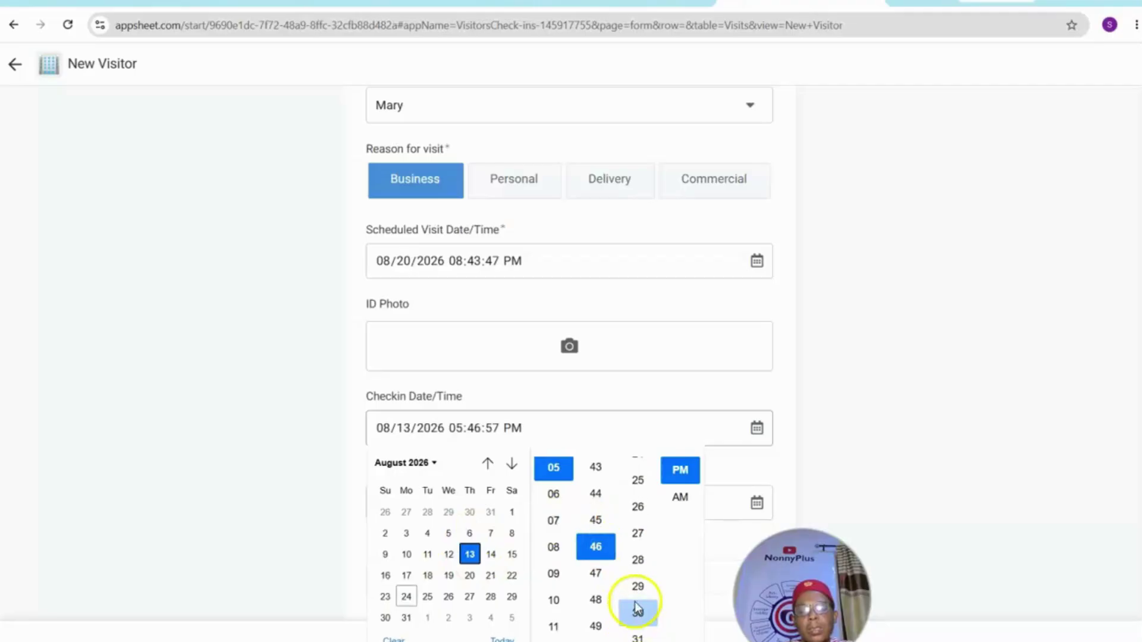
left_click(687, 505)
left_click(719, 471)
Set the checkout date and time to 08/24/2026 05:47:07 PM and save the new visit.
scroll(816, 438, "down", 1)
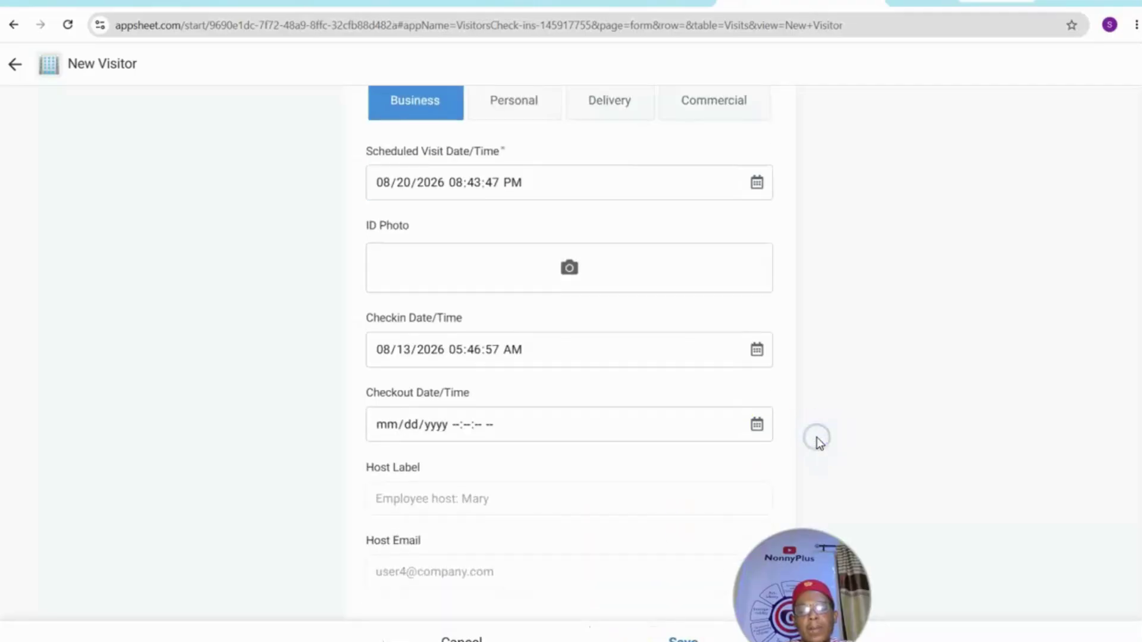
left_click(756, 424)
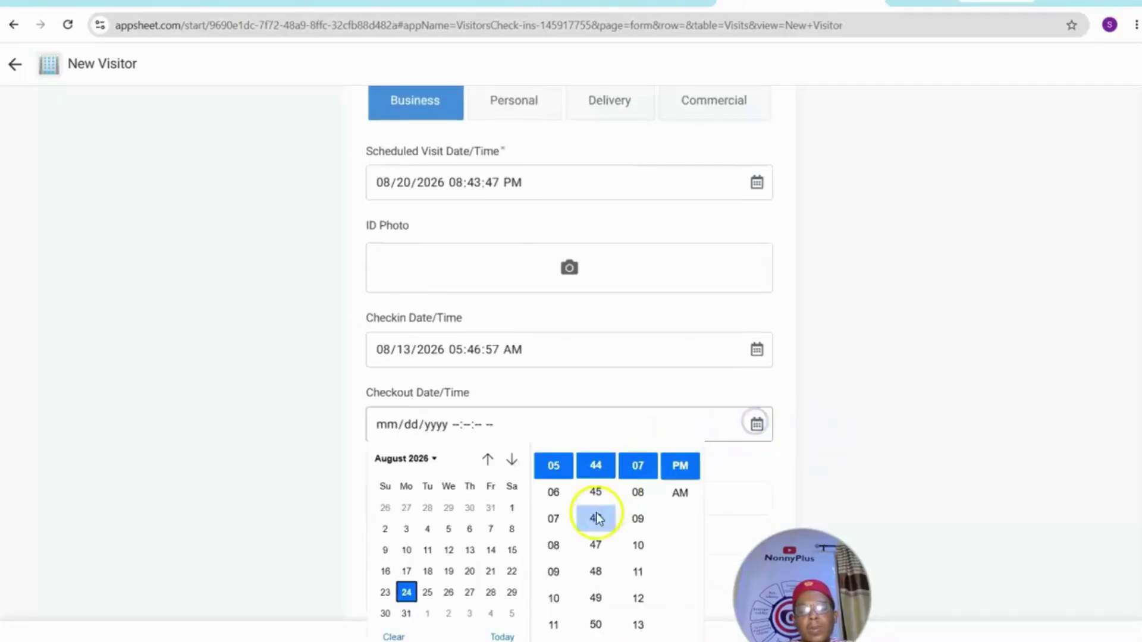
left_click(594, 537)
left_click(731, 488)
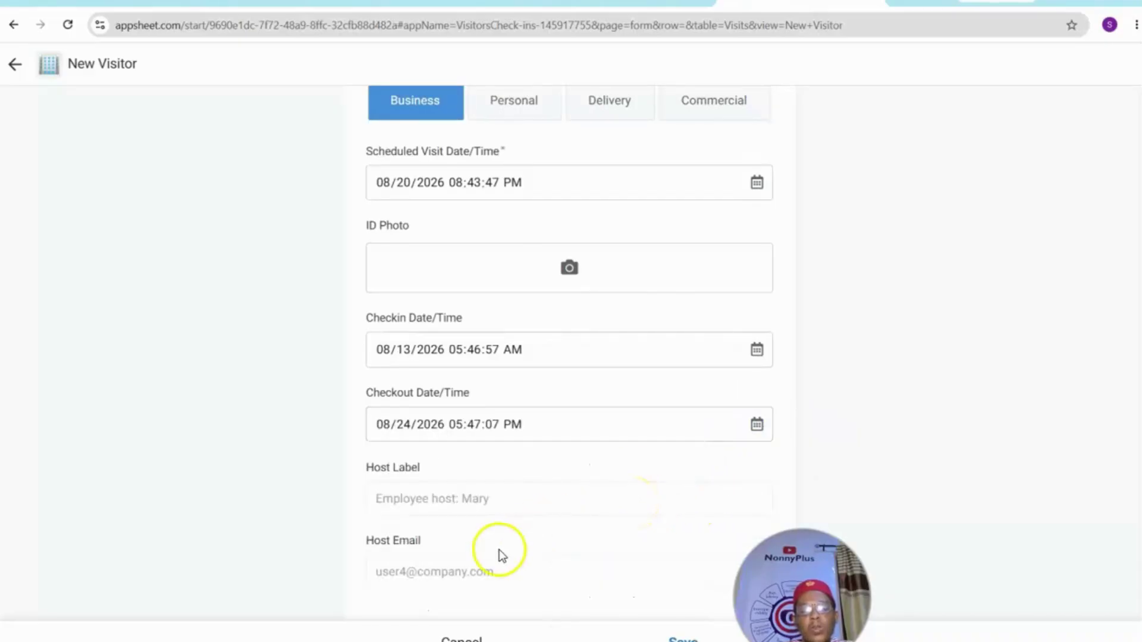
left_click(678, 636)
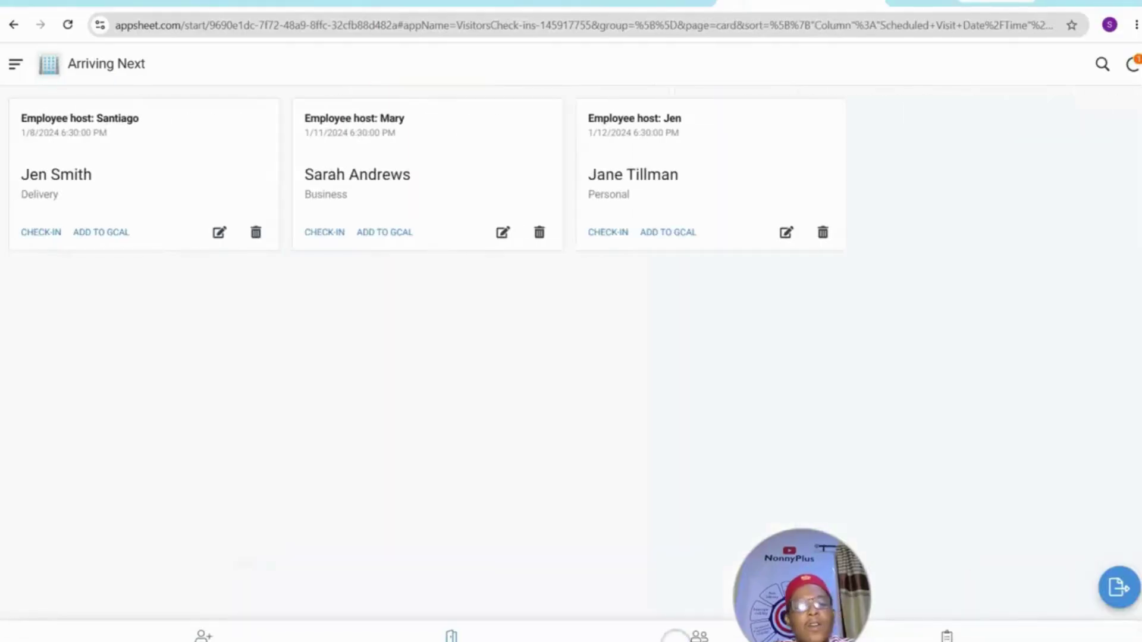